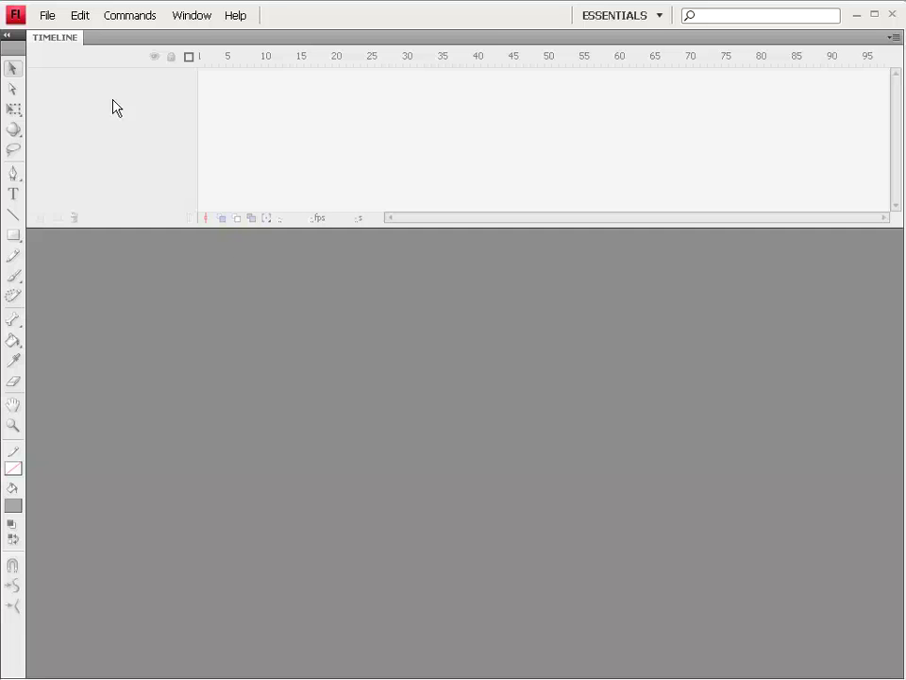
# Show the File menu's Open Recent list of recently opened files.
pyautogui.click(48, 17)
pyautogui.moveTo(79, 80)
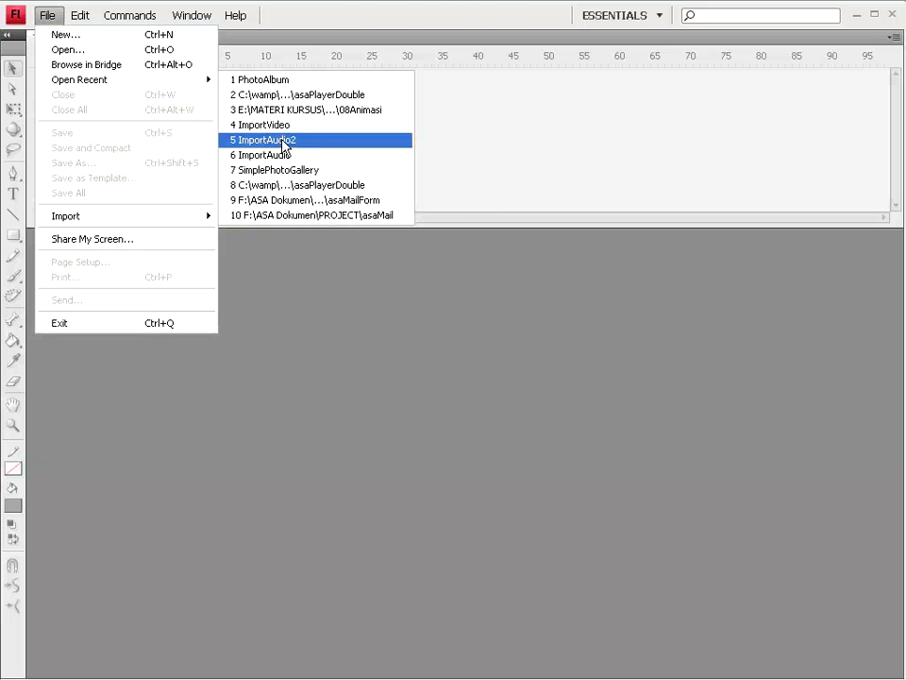
# Open ImportAudio2 from the recent files, test-play it with Test Movie, and close the preview.
pyautogui.click(283, 141)
pyautogui.click(352, 16)
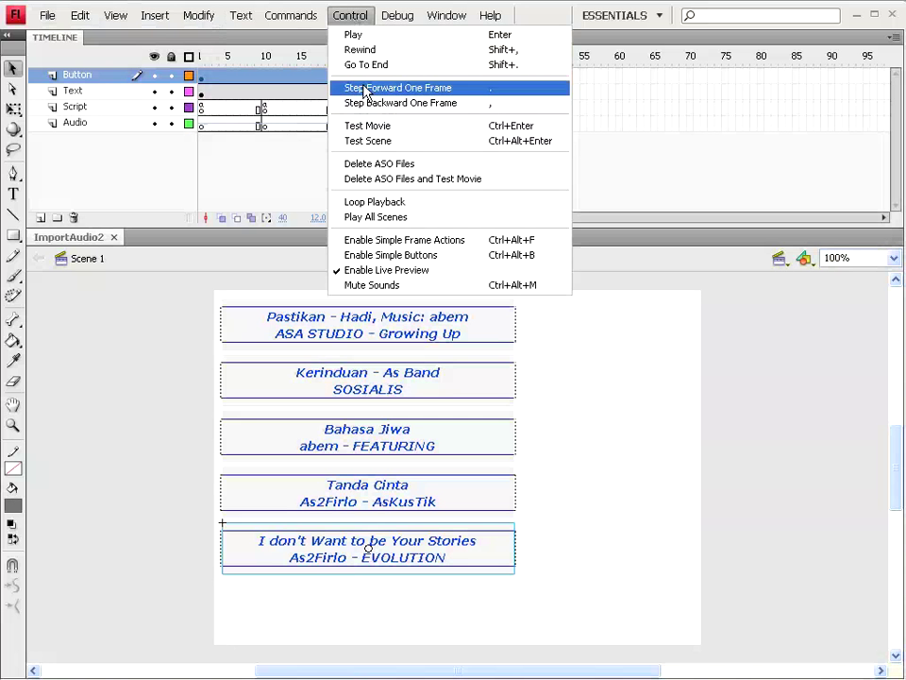
pyautogui.click(375, 126)
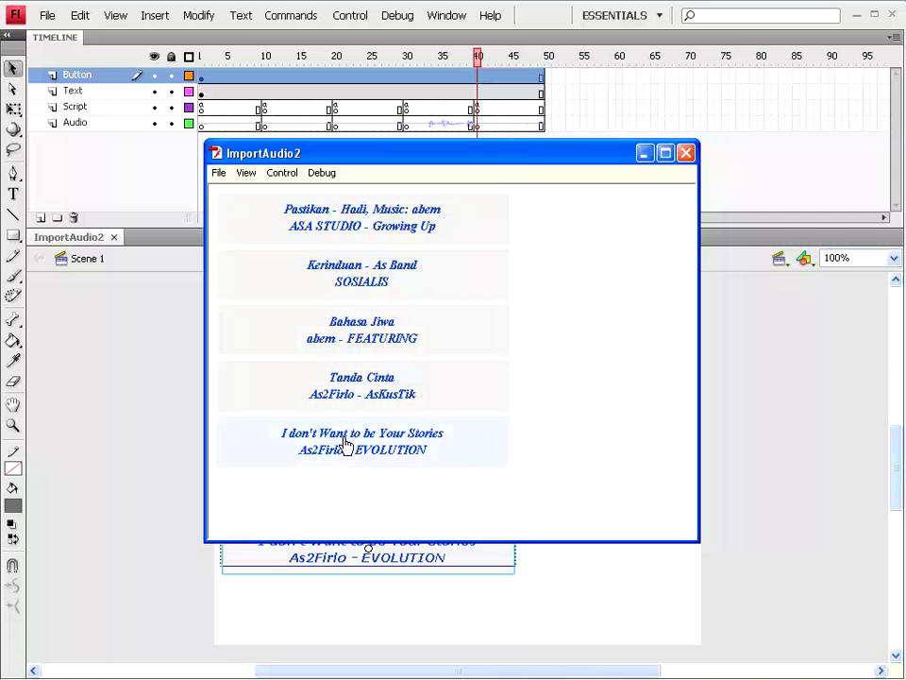
pyautogui.click(686, 156)
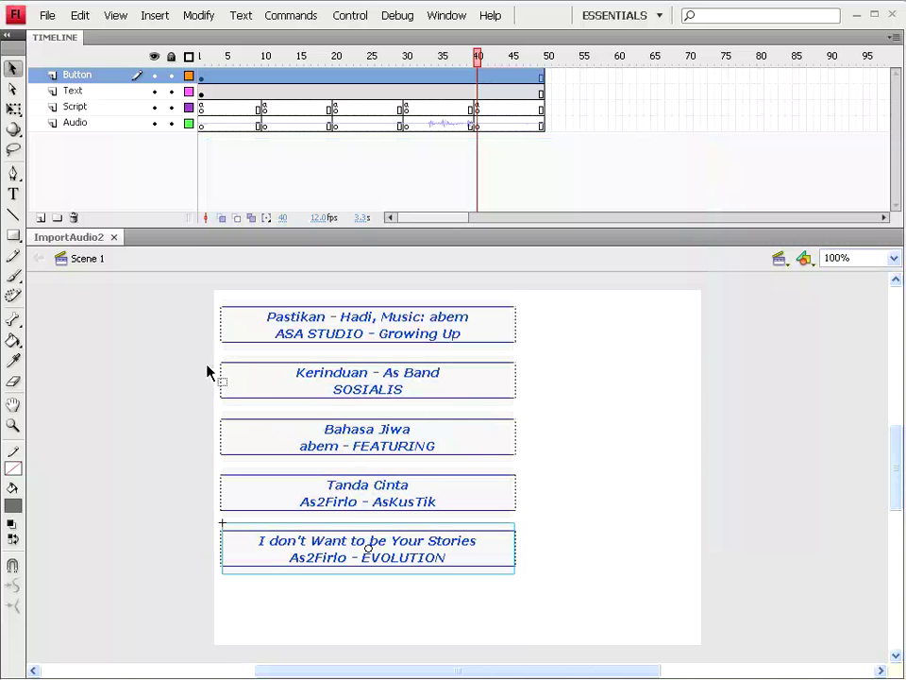
pyautogui.click(147, 382)
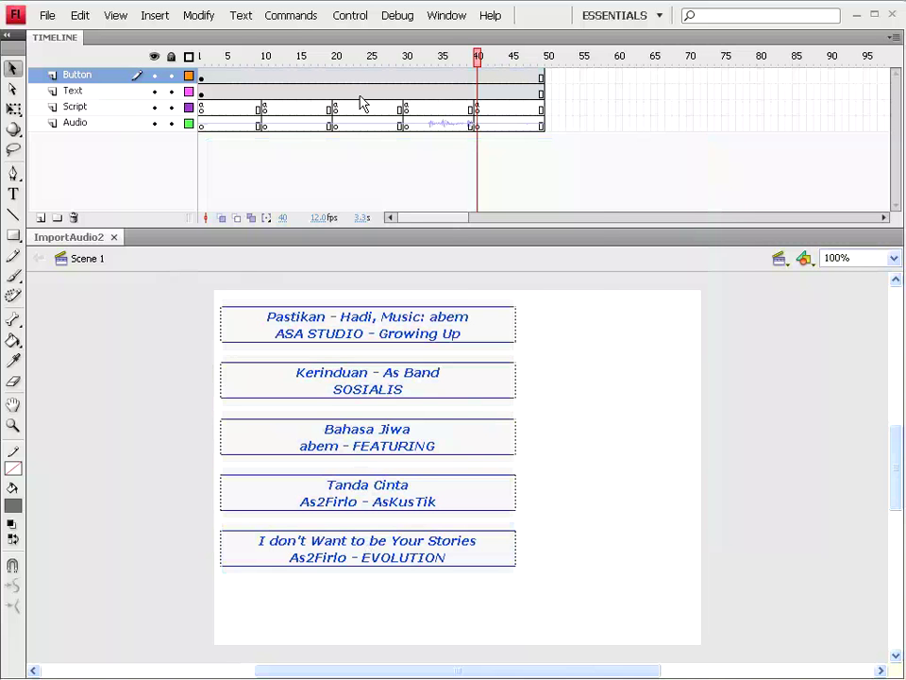
# Show the Properties panel with nothing selected so the document properties appear.
pyautogui.click(448, 16)
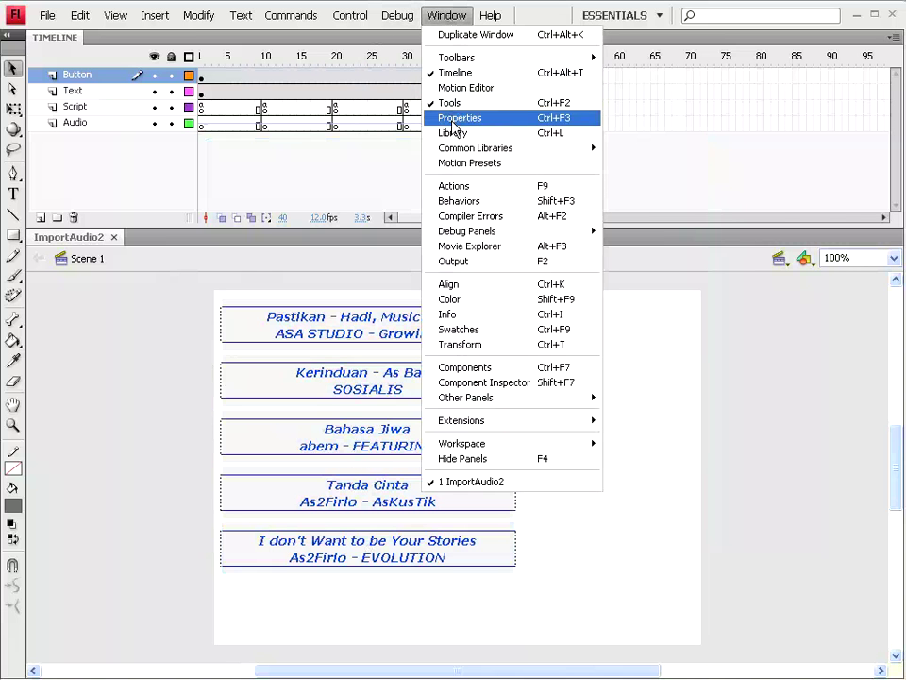
pyautogui.click(457, 118)
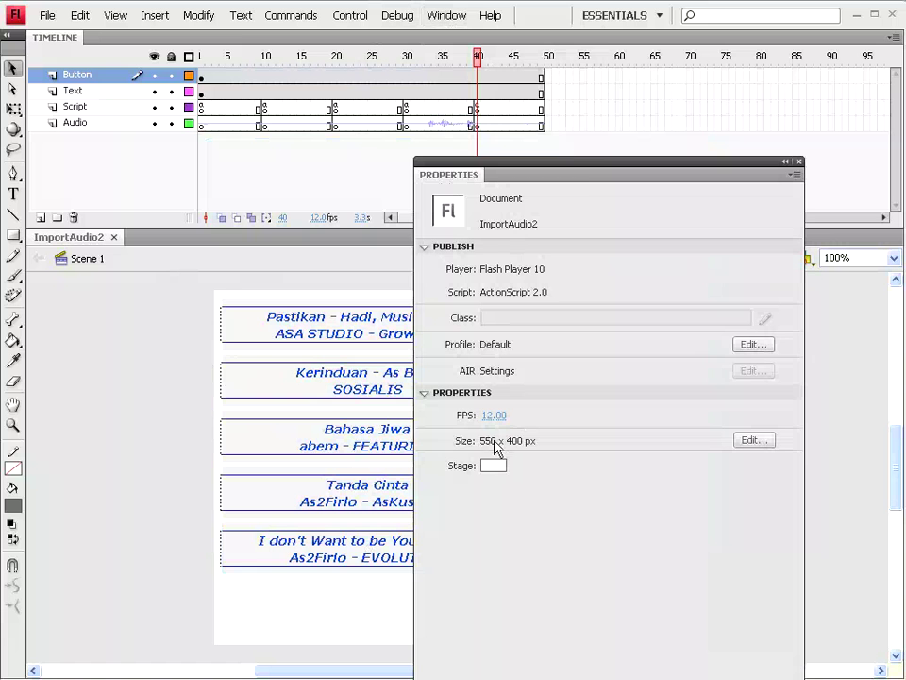
pyautogui.moveTo(591, 187); pyautogui.dragTo(621, 145)
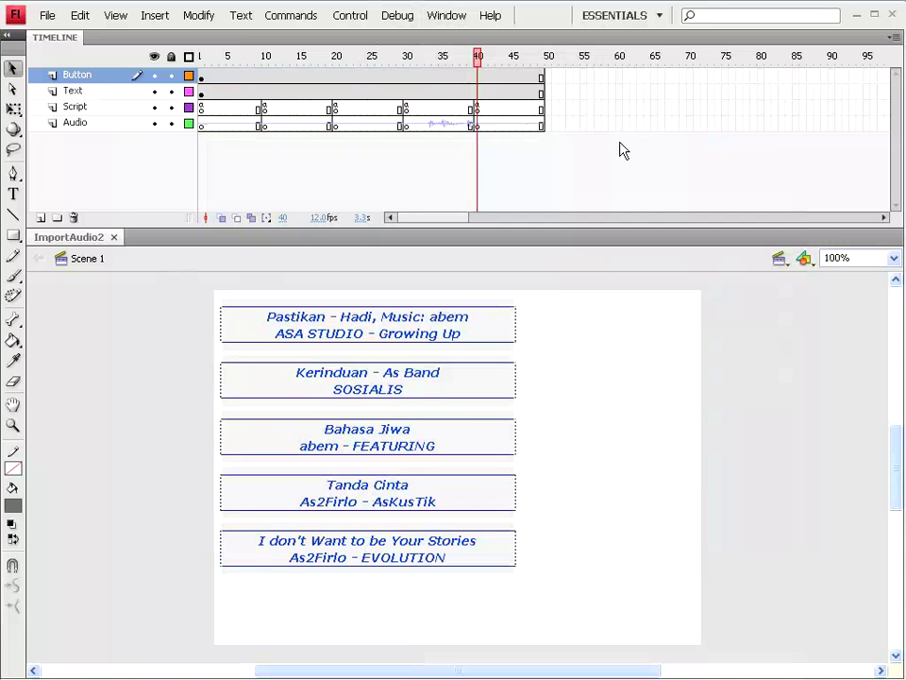
pyautogui.click(241, 334)
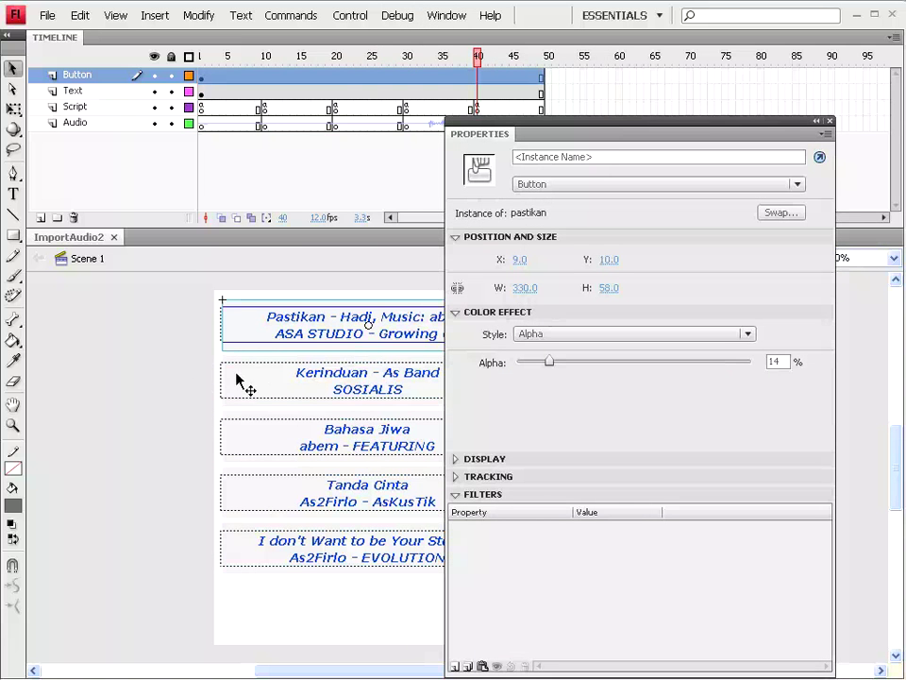
pyautogui.click(206, 381)
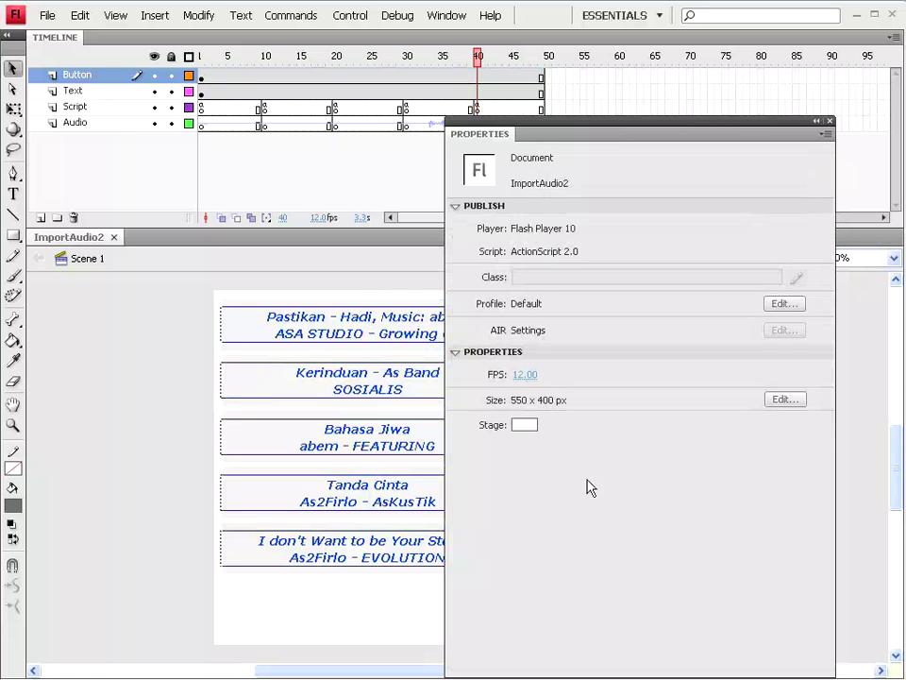
# Set the stage size to 350 x 300 px in Document Properties.
pyautogui.click(781, 401)
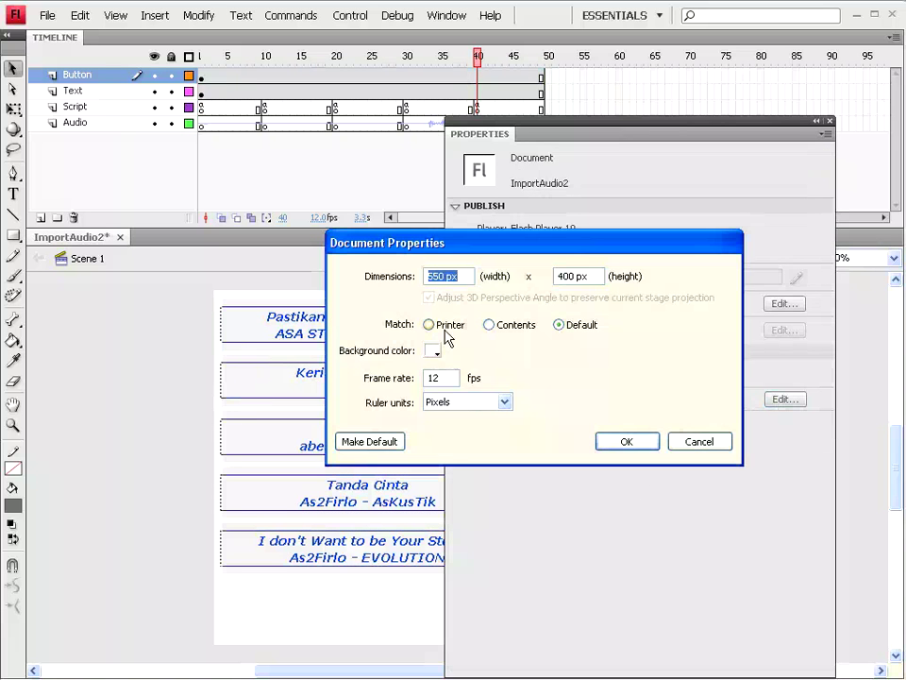
pyautogui.moveTo(440, 275); pyautogui.dragTo(421, 276)
pyautogui.write('3')
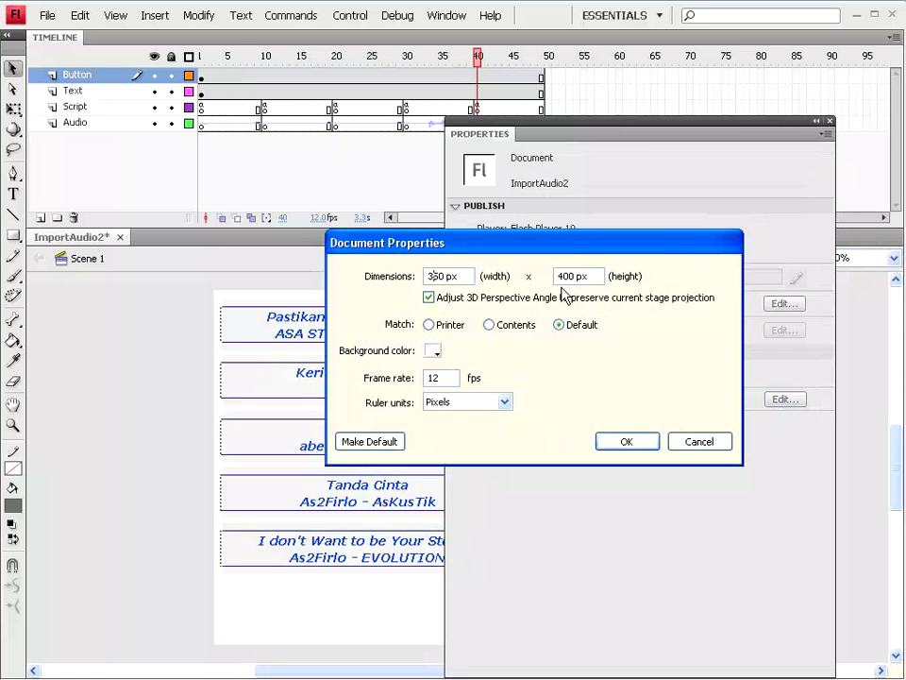
pyautogui.moveTo(565, 275); pyautogui.dragTo(557, 276)
pyautogui.write('3')
pyautogui.click(626, 442)
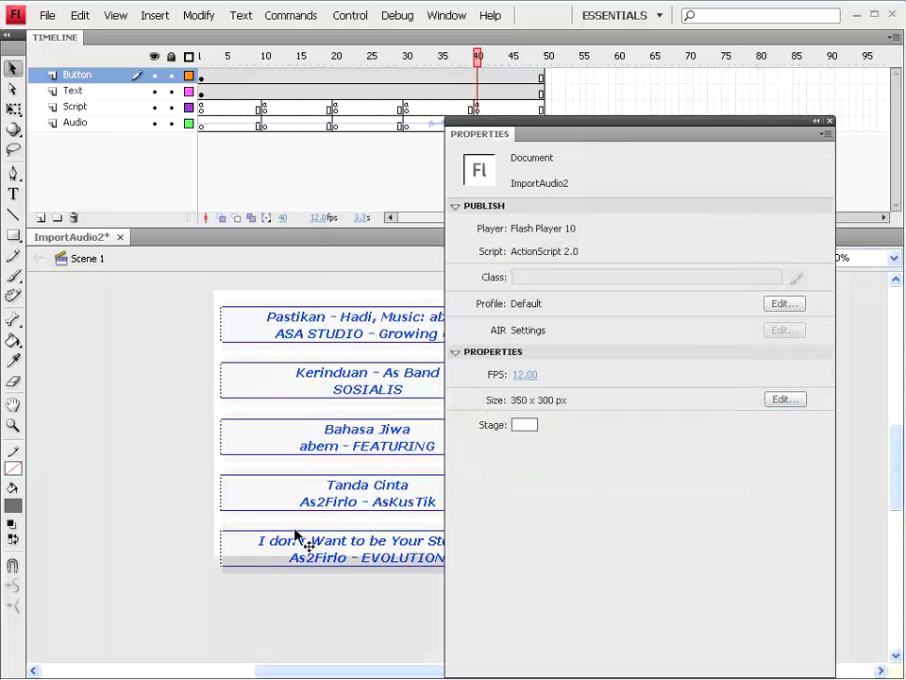
# Reopen Document Properties and apply the final 330 px stage height.
pyautogui.click(785, 399)
pyautogui.click(564, 276)
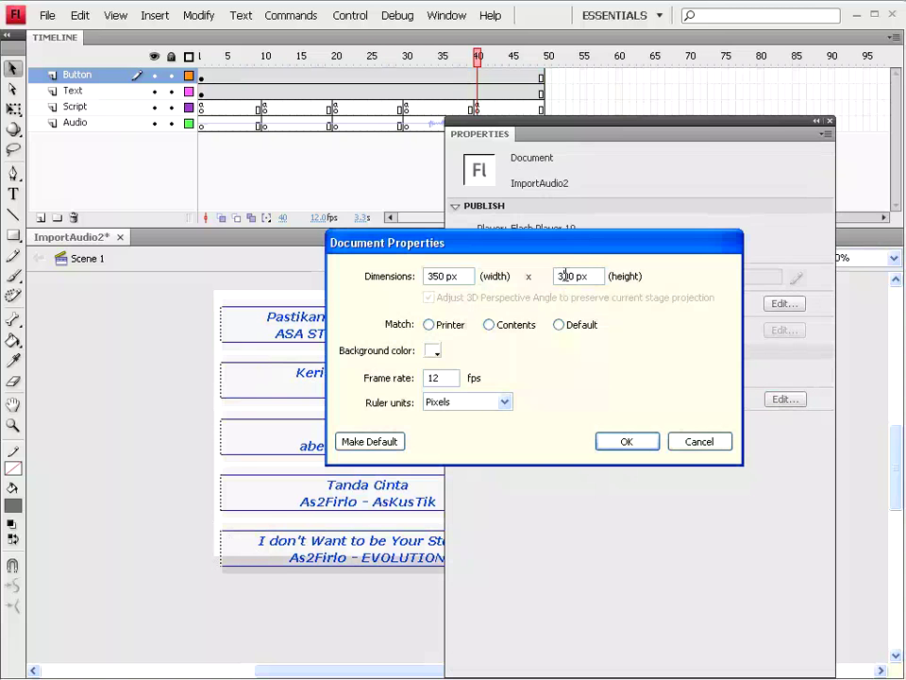
pyautogui.hotkey('shift', 'Tab')
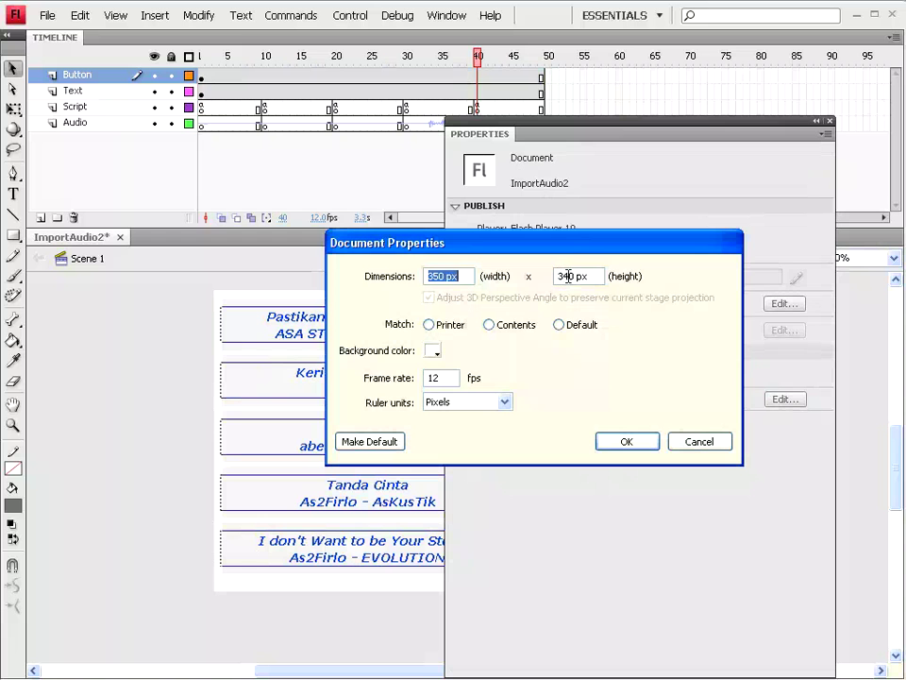
pyautogui.press('Return')
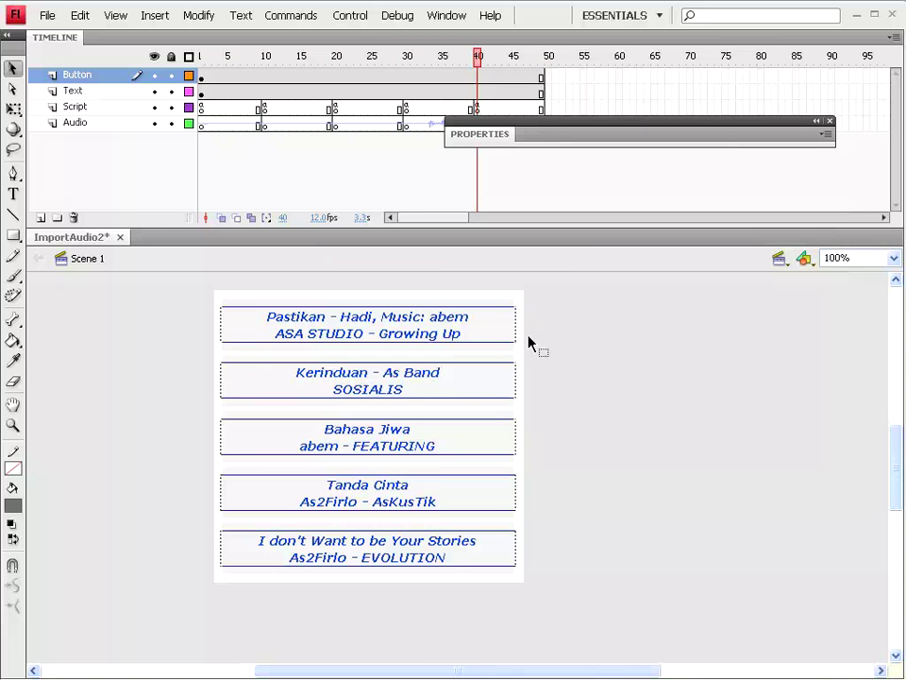
# Test-play the resized movie, close the preview, and shorten the timeline panel.
pyautogui.click(352, 16)
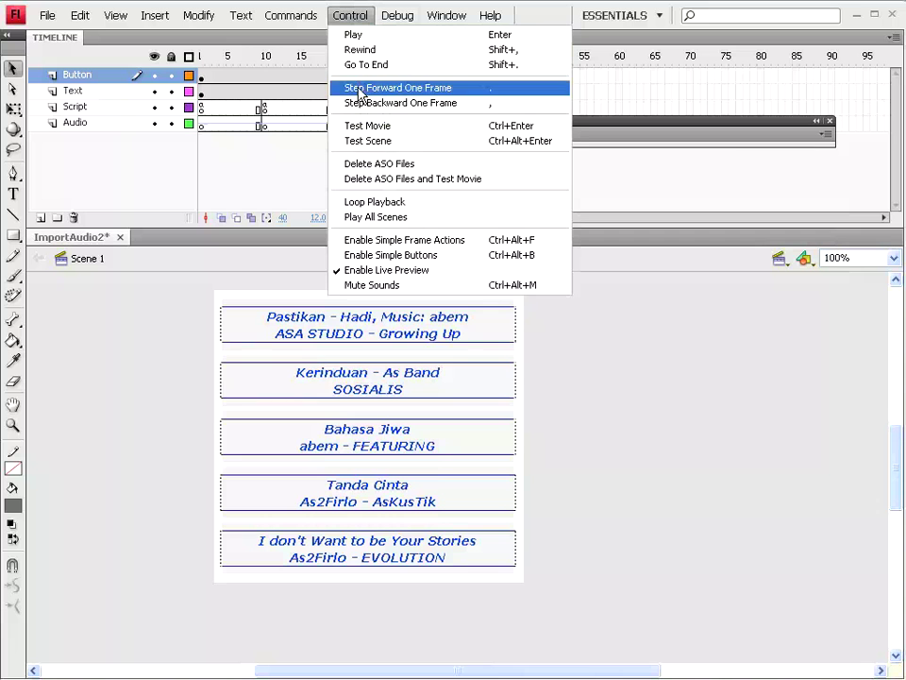
pyautogui.click(360, 126)
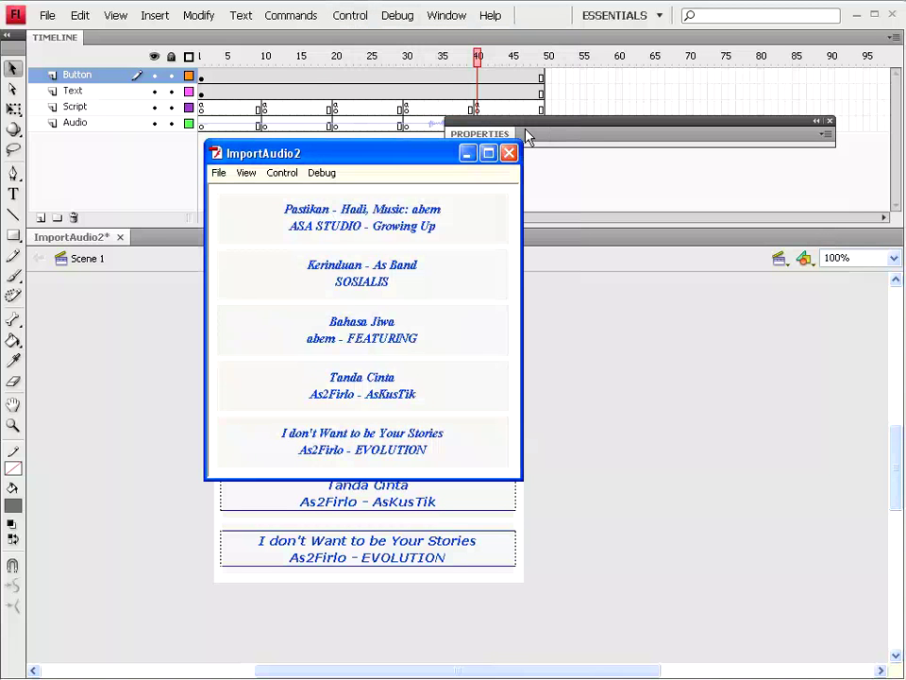
pyautogui.click(509, 154)
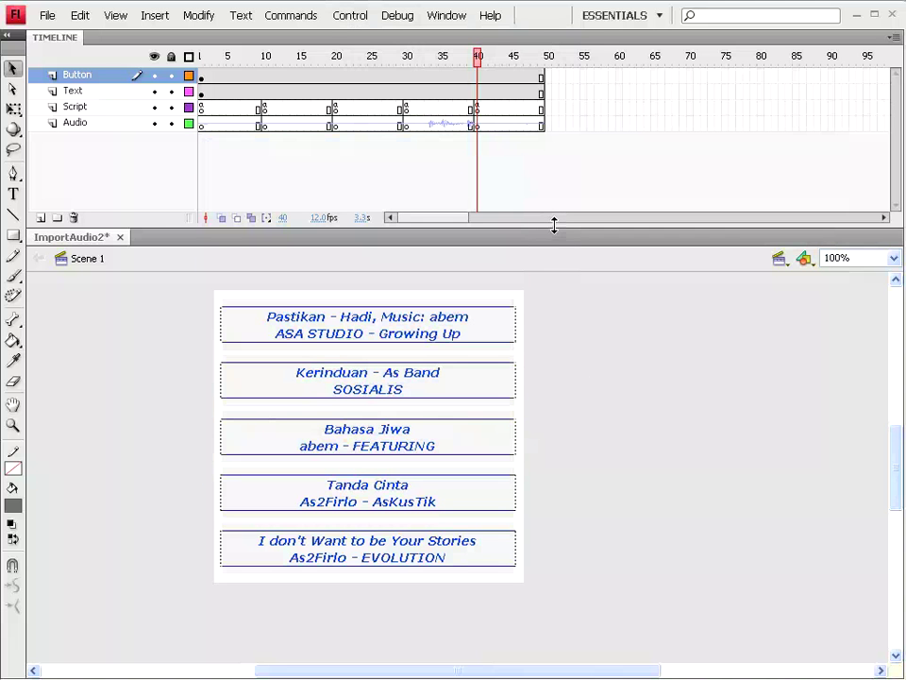
pyautogui.moveTo(554, 225); pyautogui.dragTo(554, 169)
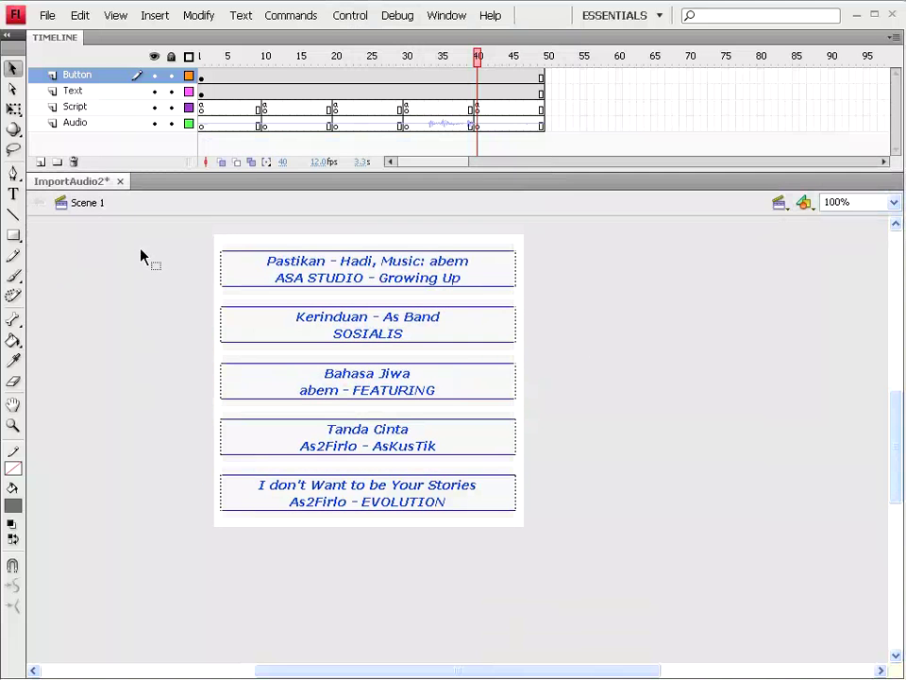
pyautogui.click(48, 15)
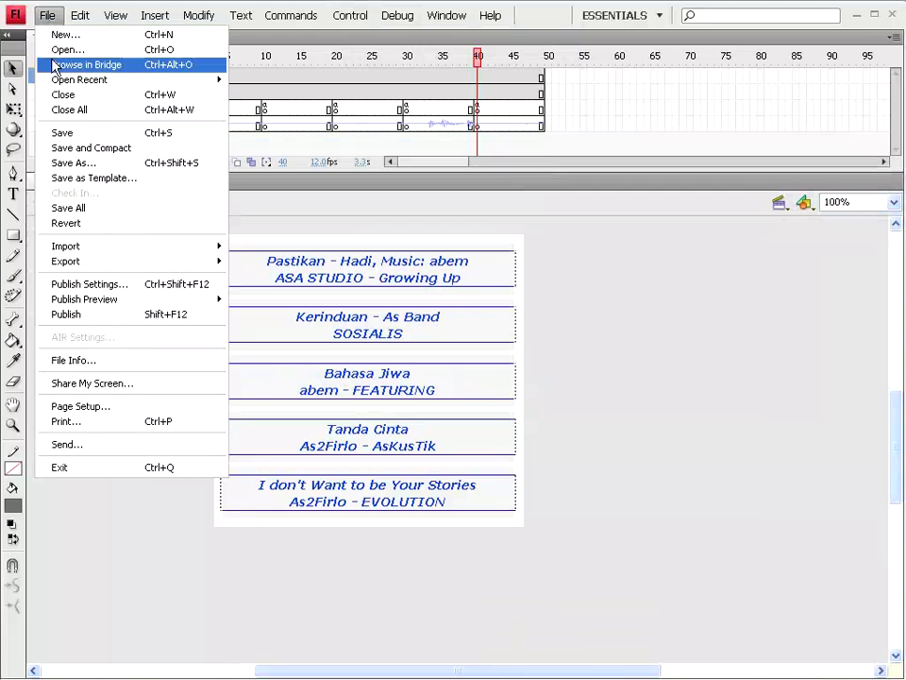
# Save the project as ImportAudio2 in the FLASH folder as a Flash CS4 Document.
pyautogui.click(58, 162)
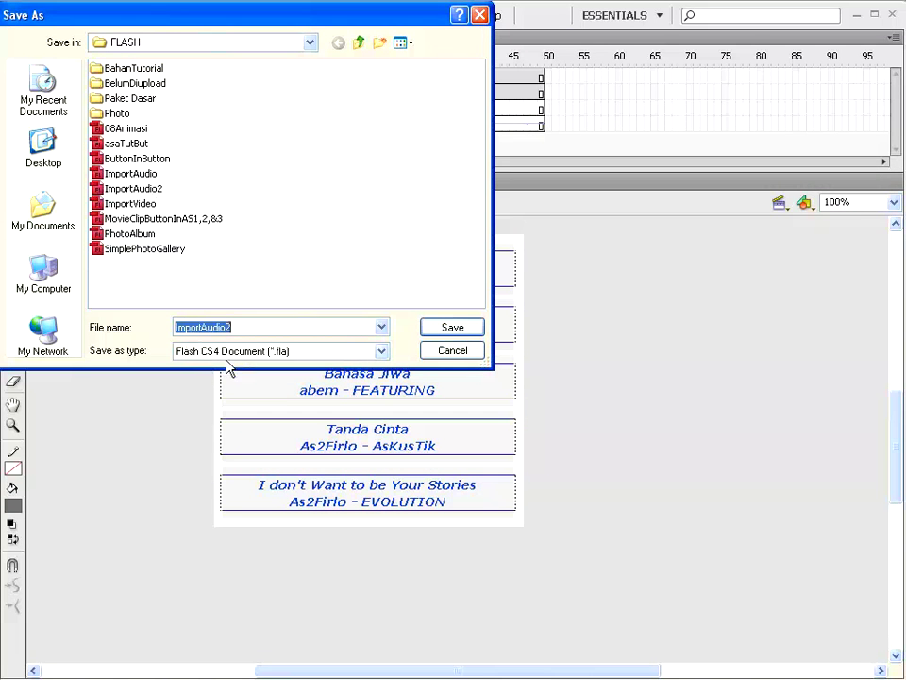
pyautogui.click(381, 353)
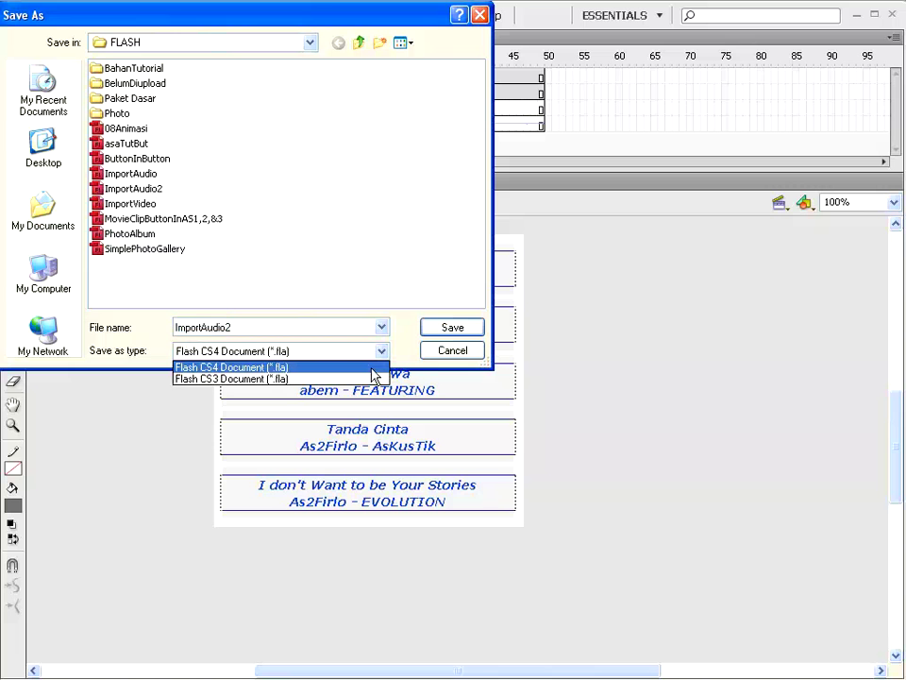
pyautogui.click(414, 355)
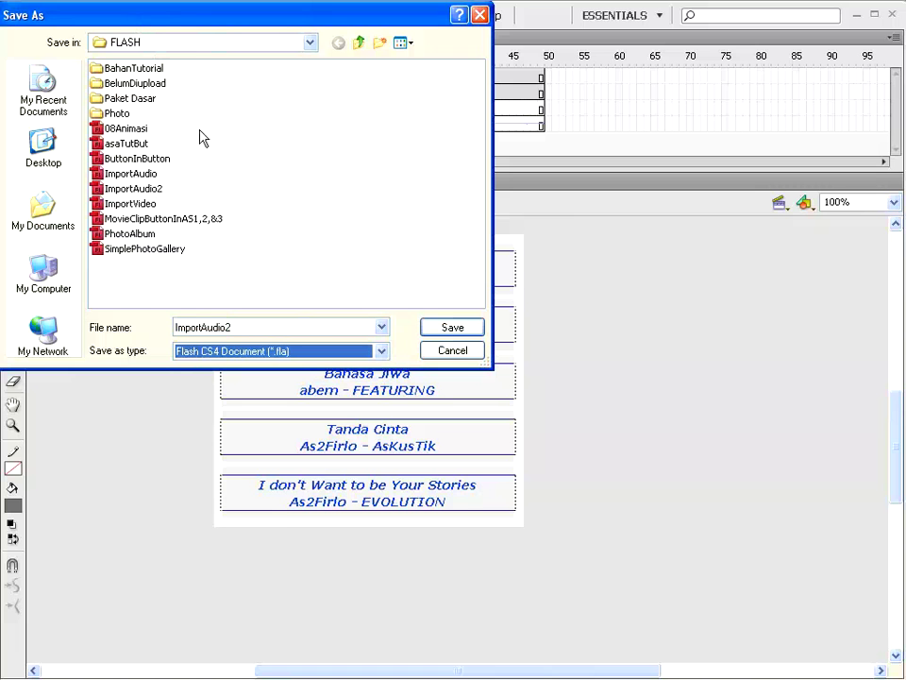
pyautogui.click(448, 331)
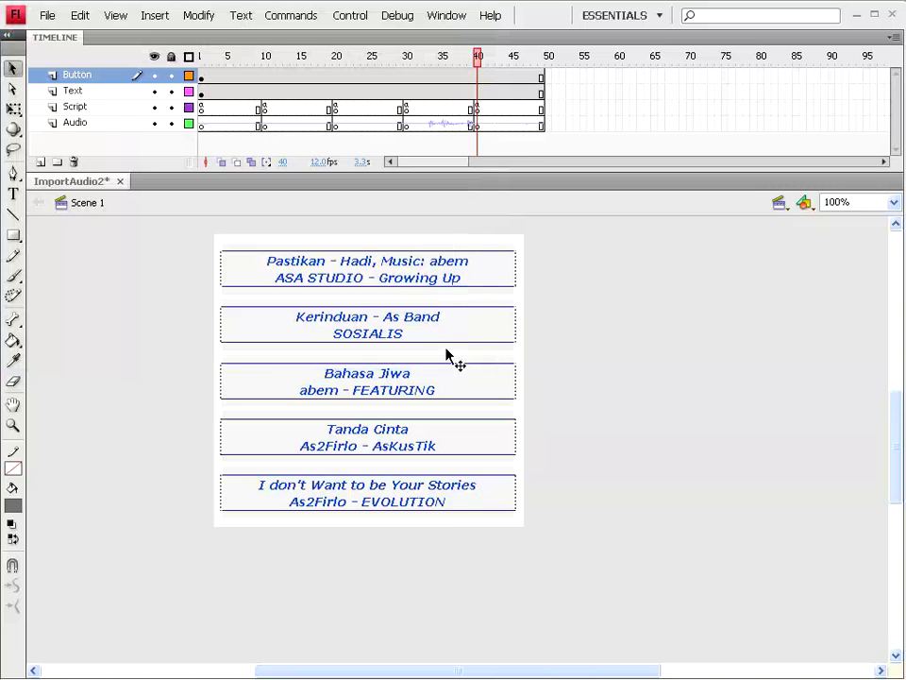
# In Publish Settings keep Flash and HTML output, uncheck Include hidden layers, and enable Protect from import.
pyautogui.click(45, 17)
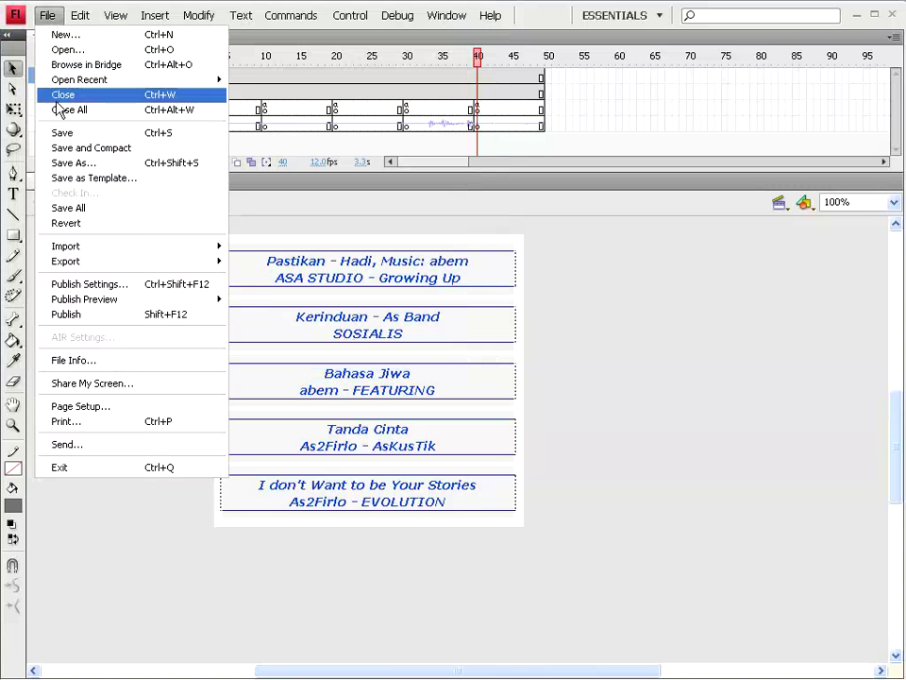
pyautogui.click(75, 285)
pyautogui.moveTo(517, 80); pyautogui.dragTo(272, 52)
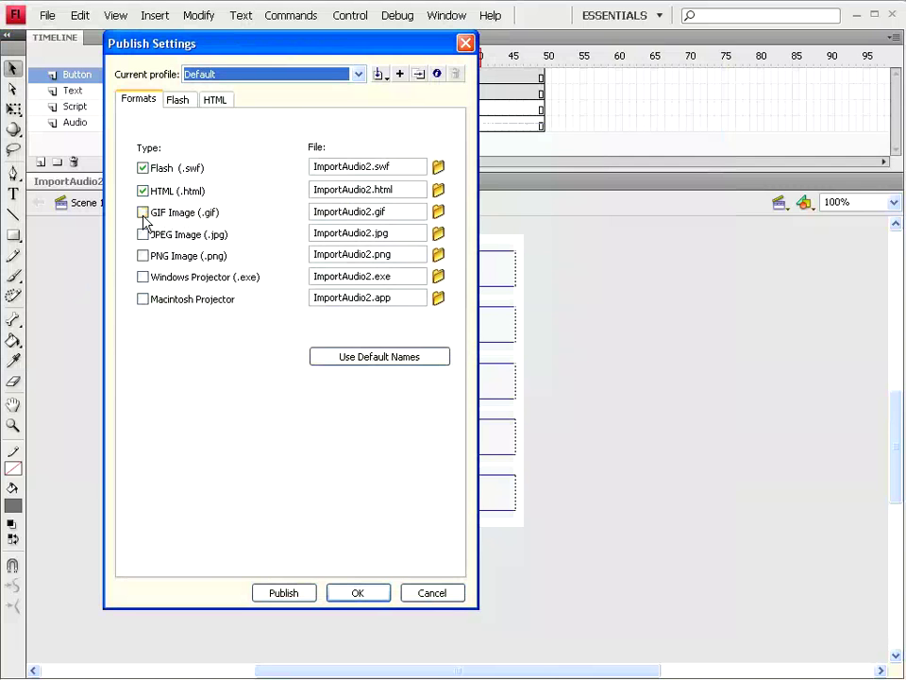
pyautogui.click(142, 168)
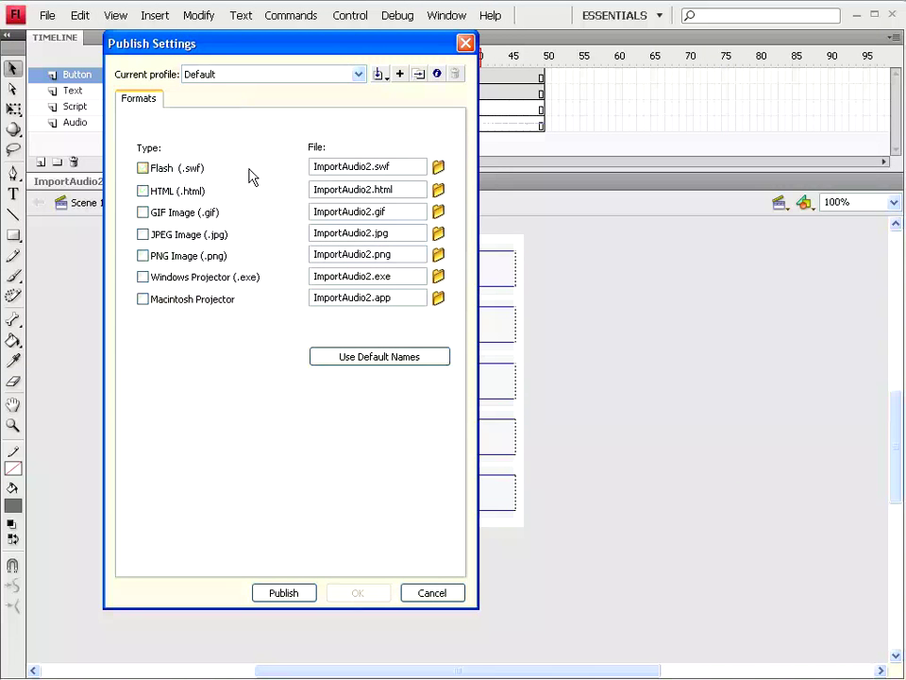
pyautogui.click(215, 191)
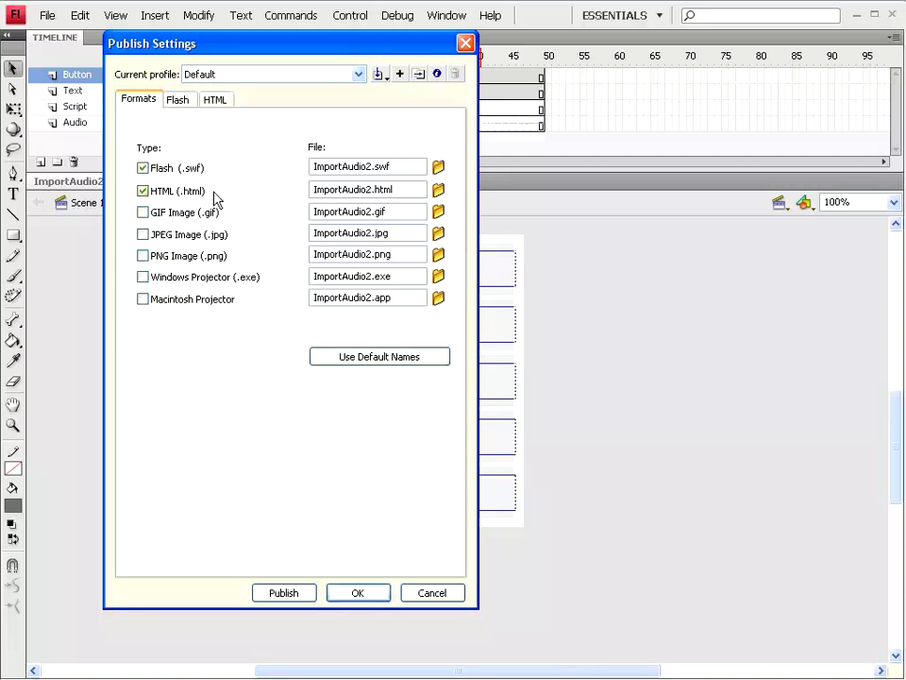
pyautogui.click(180, 102)
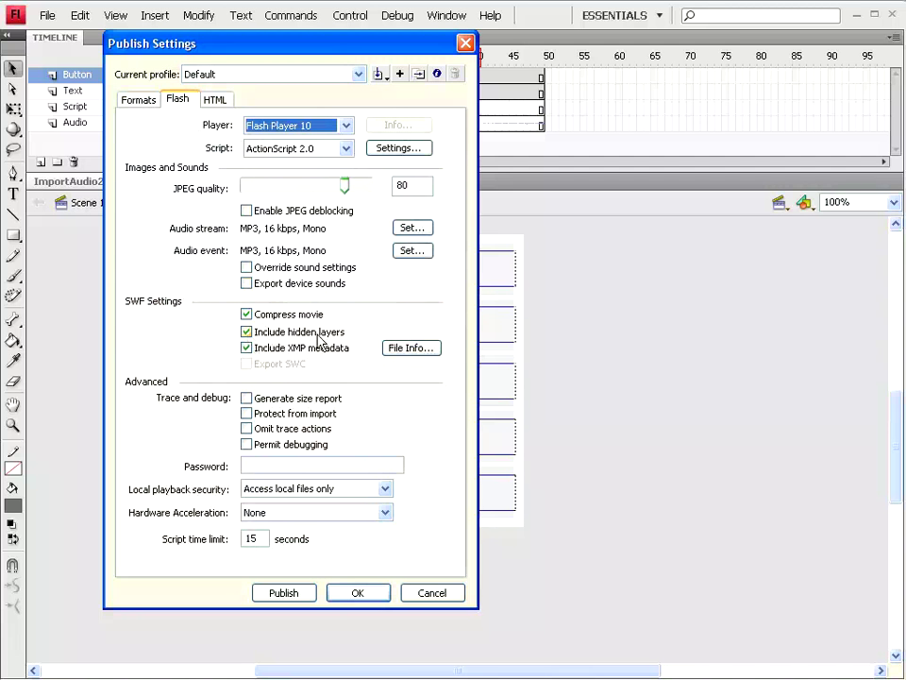
pyautogui.click(246, 332)
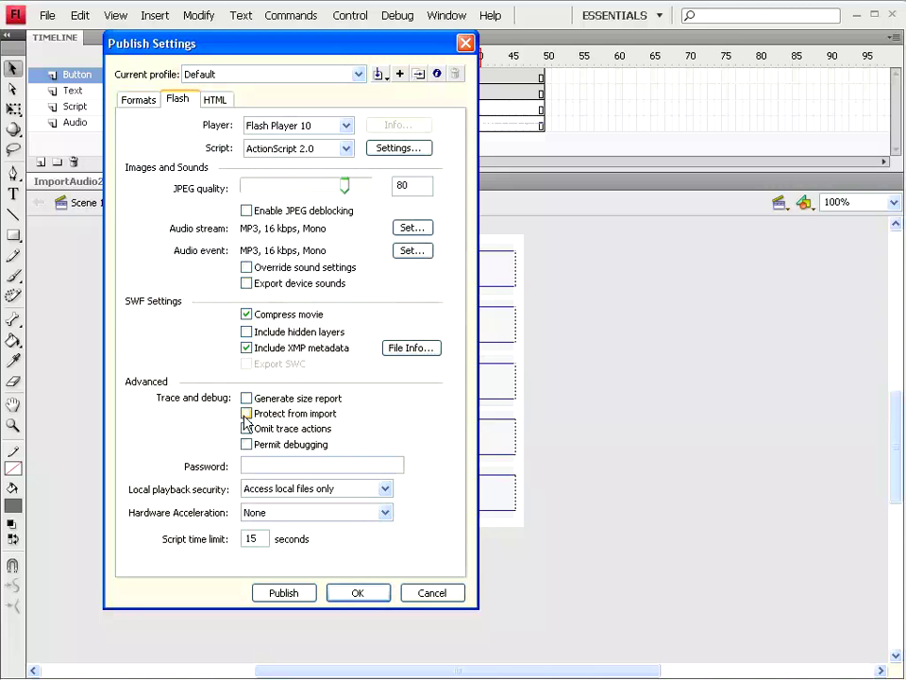
pyautogui.click(246, 413)
# Change the Audio stream and Audio event bit rates from 16 to 48 kbps MP3 Mono.
pyautogui.click(412, 229)
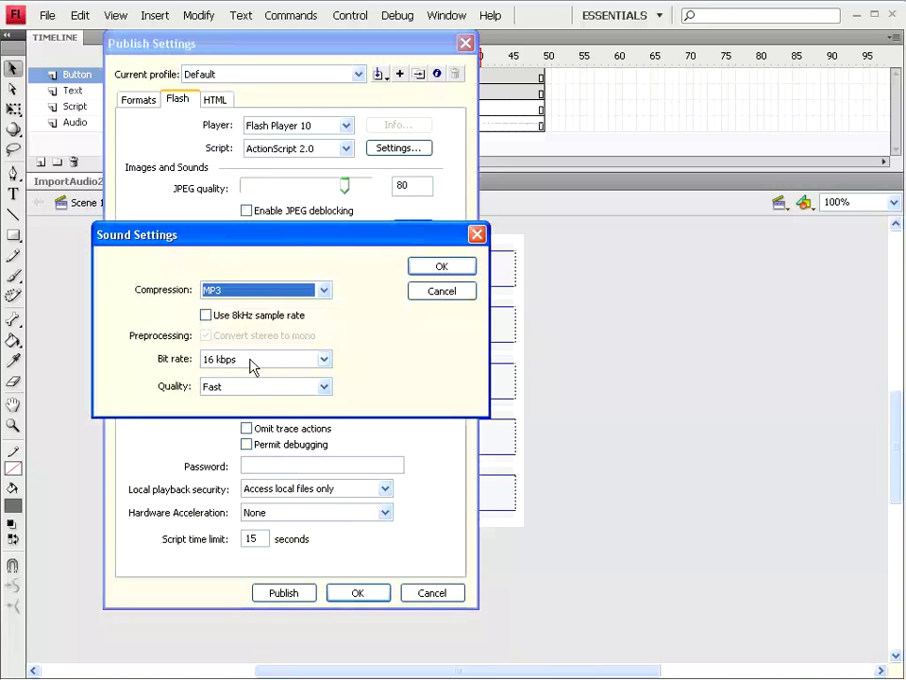
pyautogui.moveTo(303, 232); pyautogui.dragTo(298, 207)
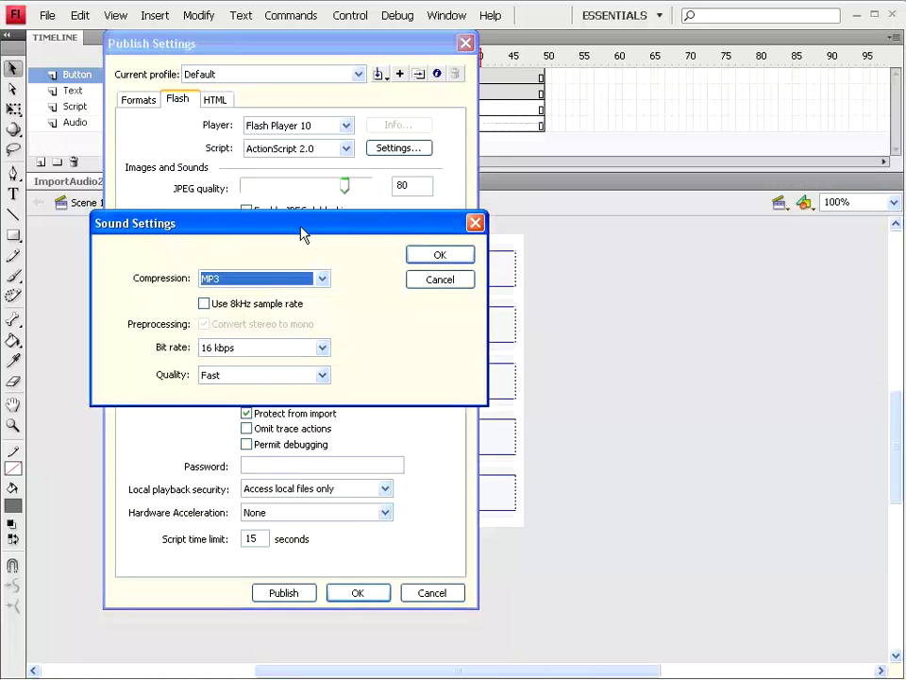
pyautogui.click(320, 335)
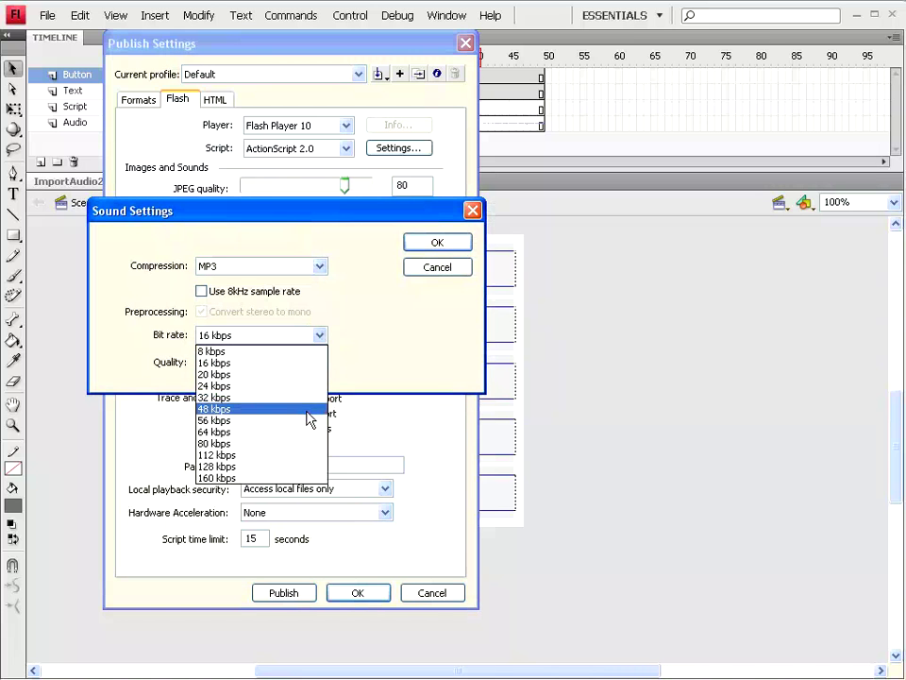
pyautogui.click(309, 410)
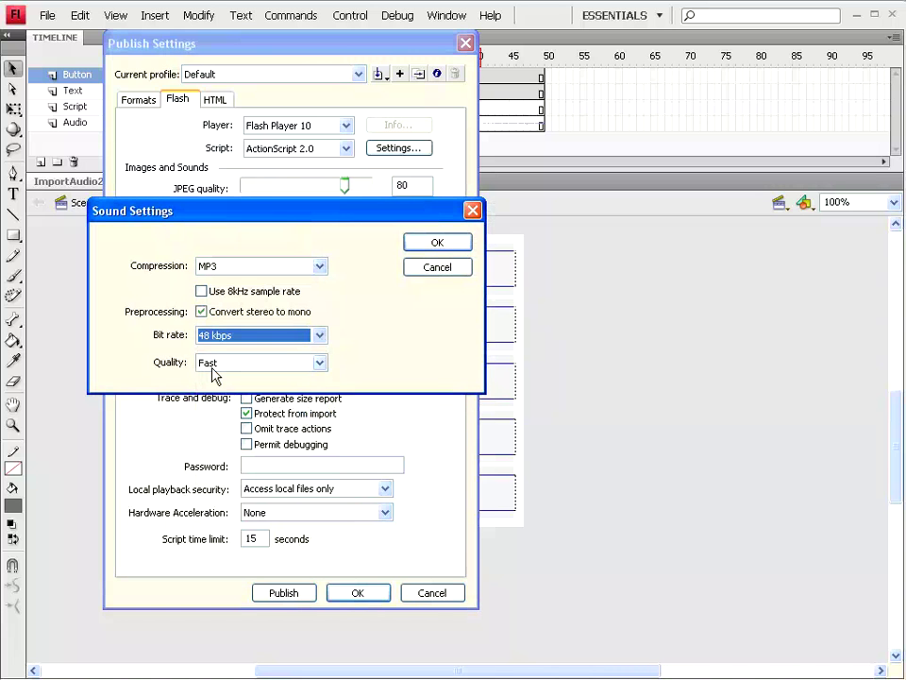
pyautogui.click(420, 245)
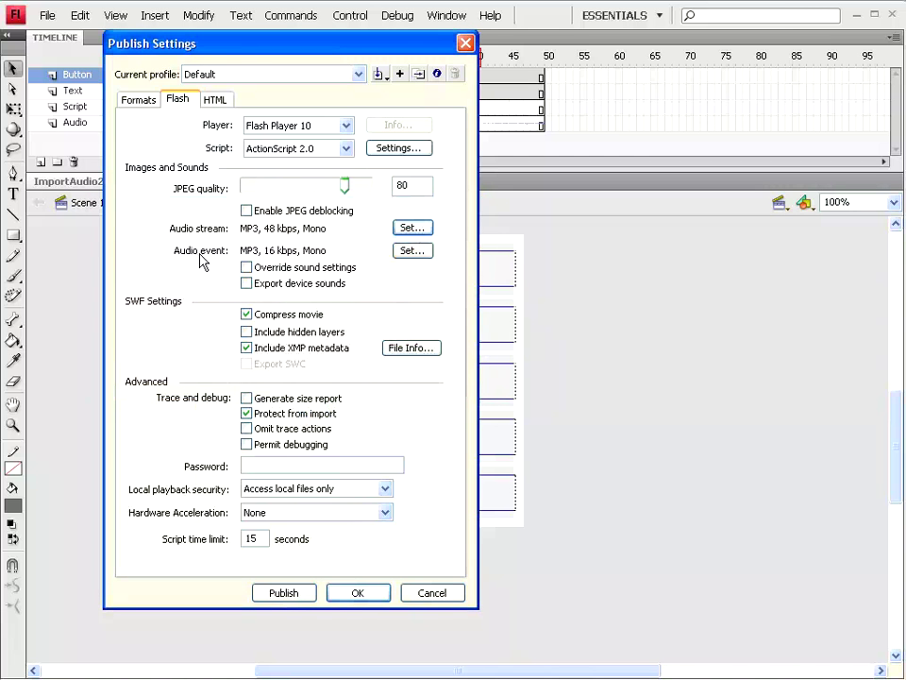
pyautogui.click(411, 251)
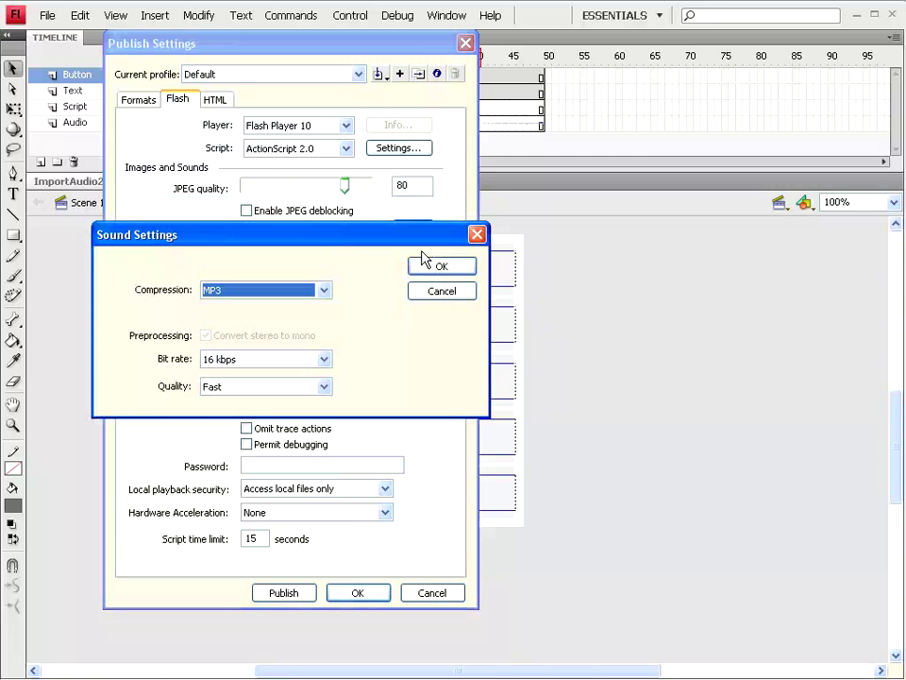
pyautogui.click(325, 361)
pyautogui.click(307, 433)
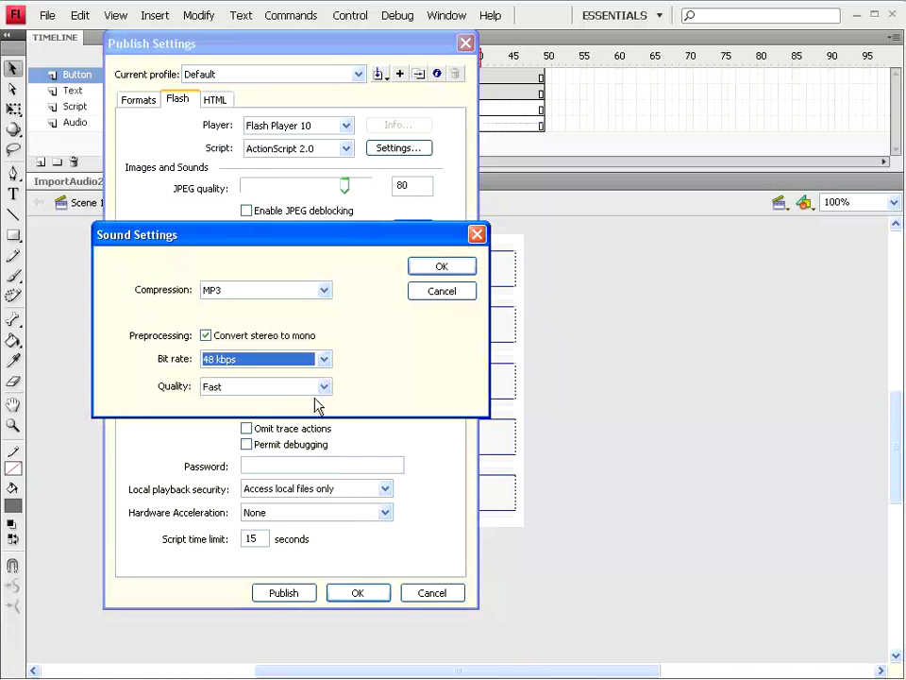
pyautogui.click(441, 267)
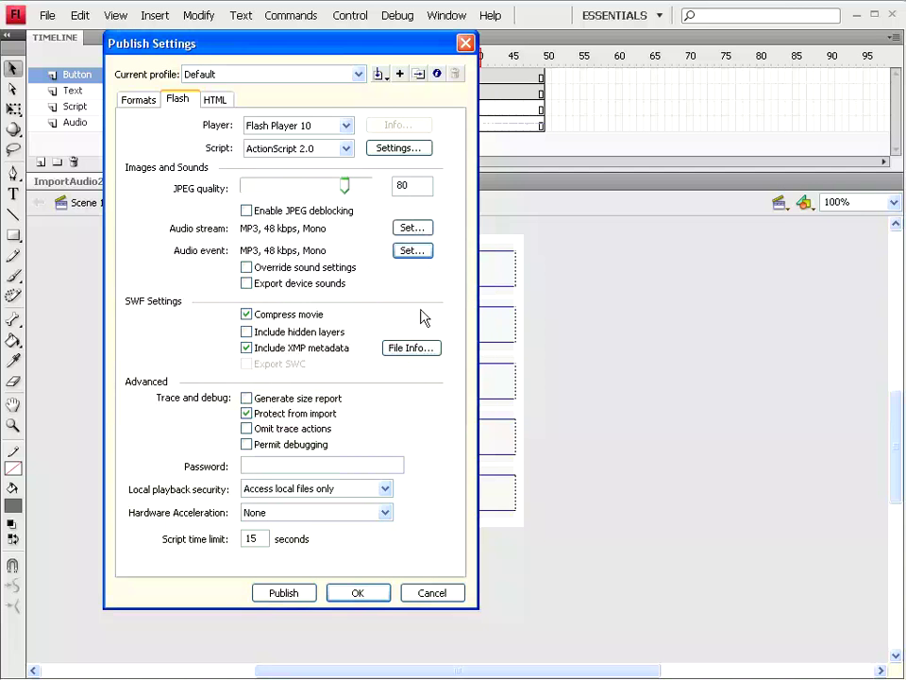
# On the HTML tab keep Flash Only, set Dimensions to Percent and Window Mode to Transparent Windowless.
pyautogui.click(213, 99)
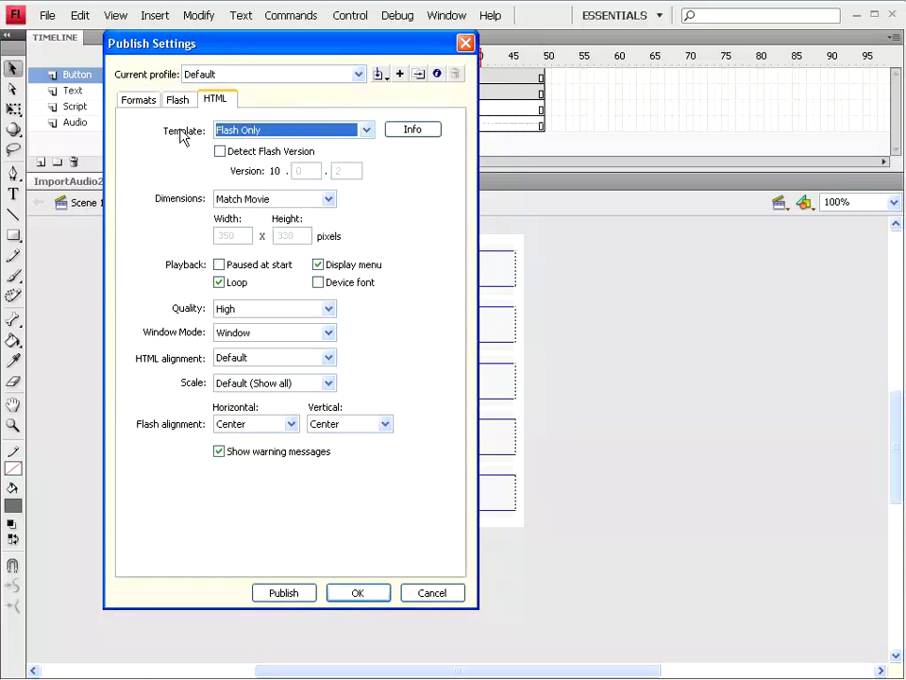
pyautogui.click(367, 132)
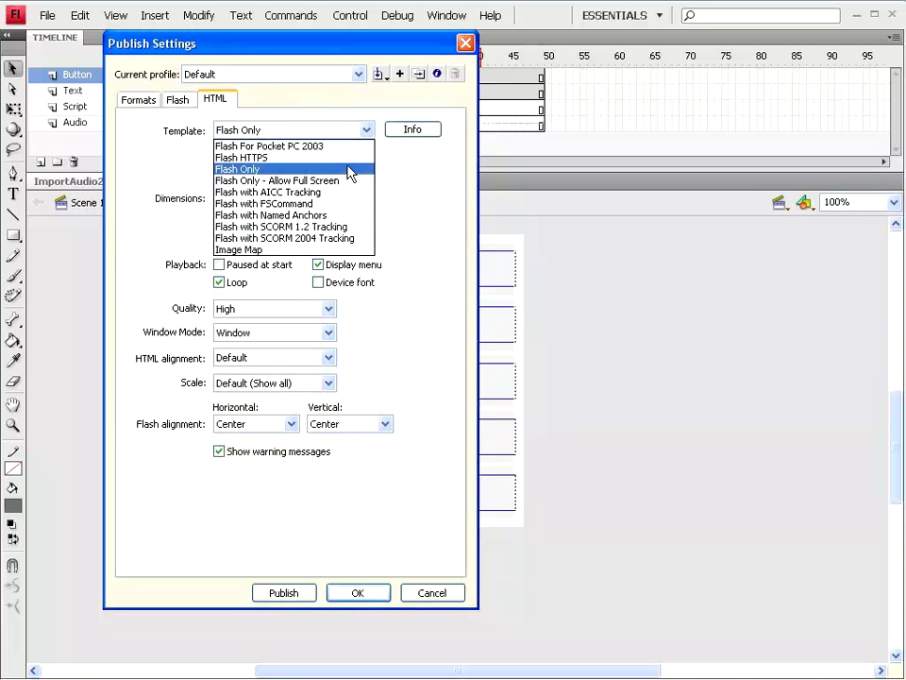
pyautogui.click(348, 169)
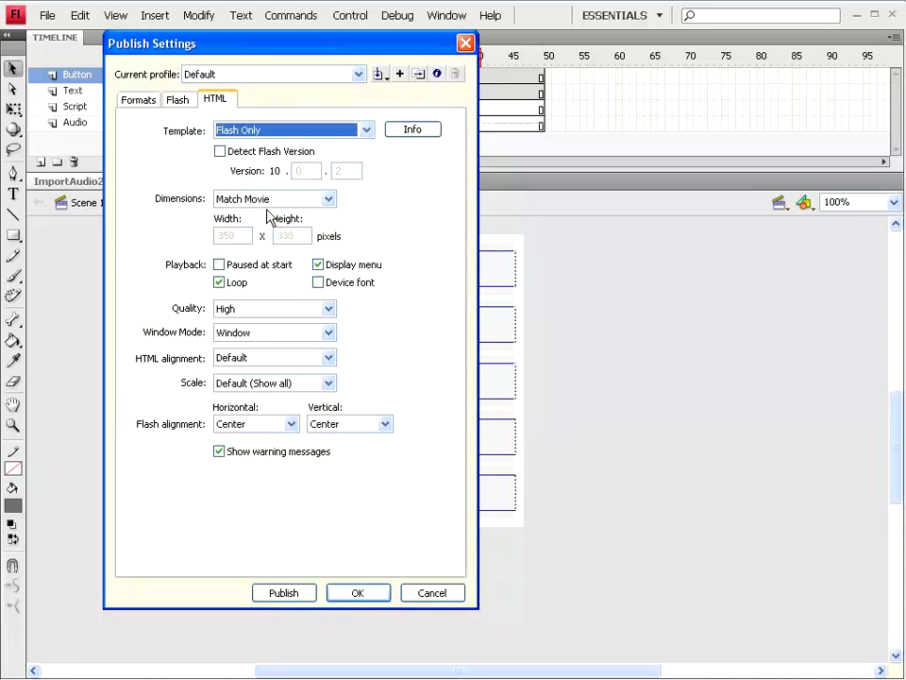
pyautogui.click(327, 199)
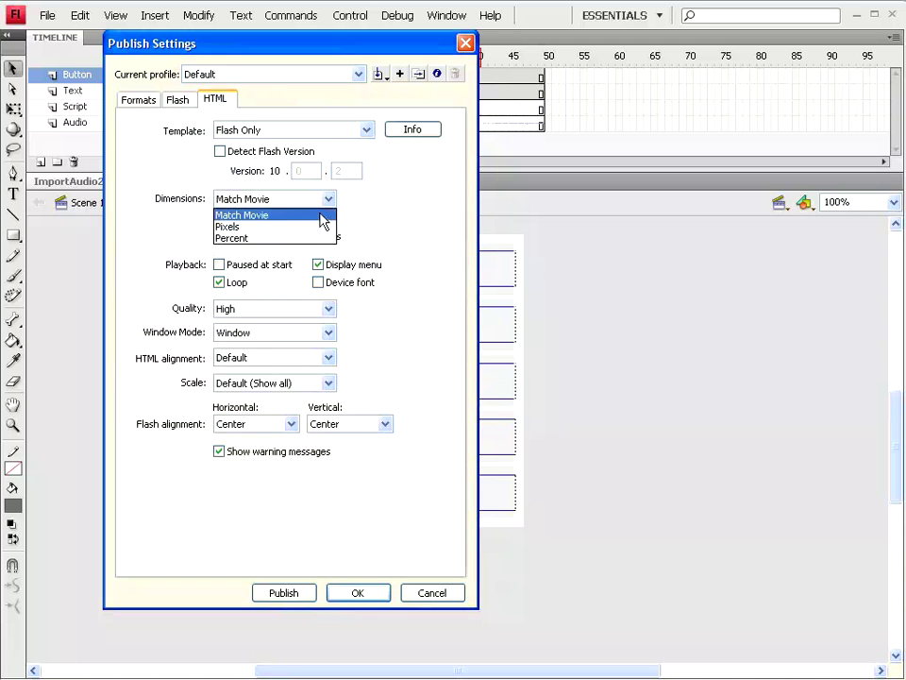
pyautogui.click(321, 239)
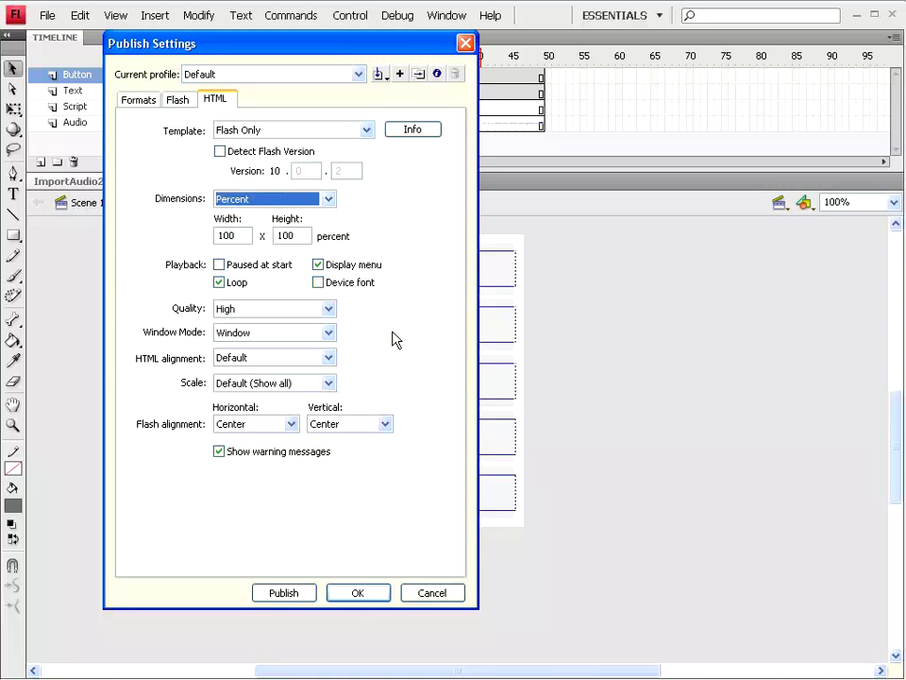
pyautogui.click(330, 333)
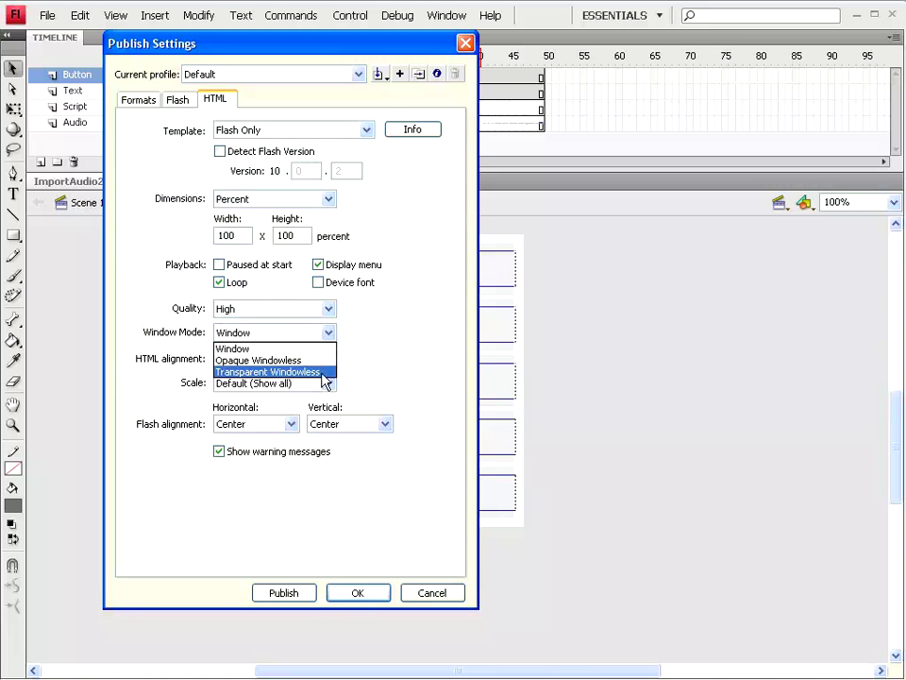
pyautogui.click(324, 373)
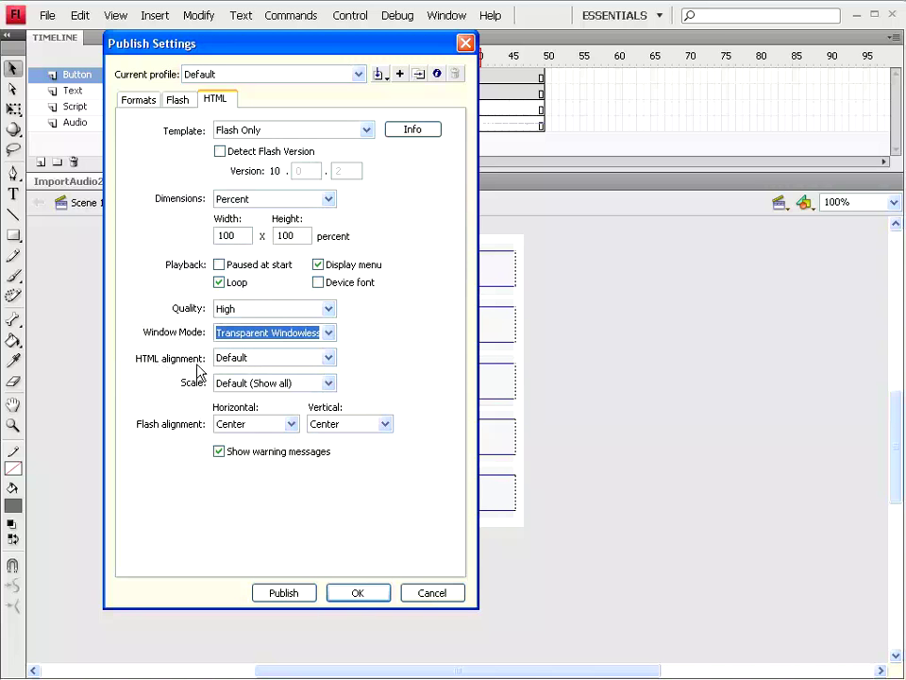
# Set the HTML scale to No border and publish the movie.
pyautogui.click(328, 359)
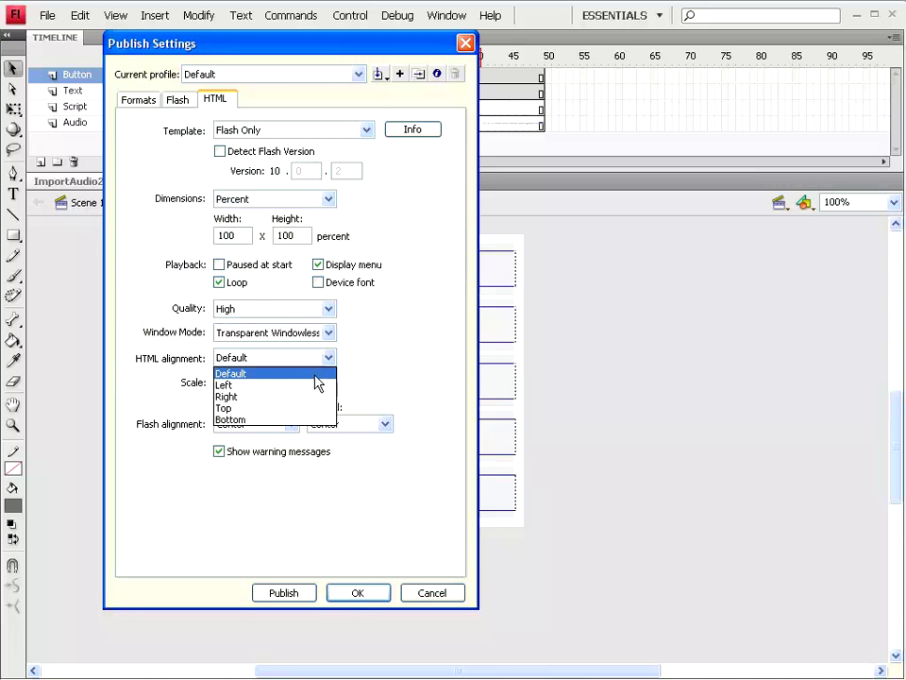
pyautogui.click(319, 374)
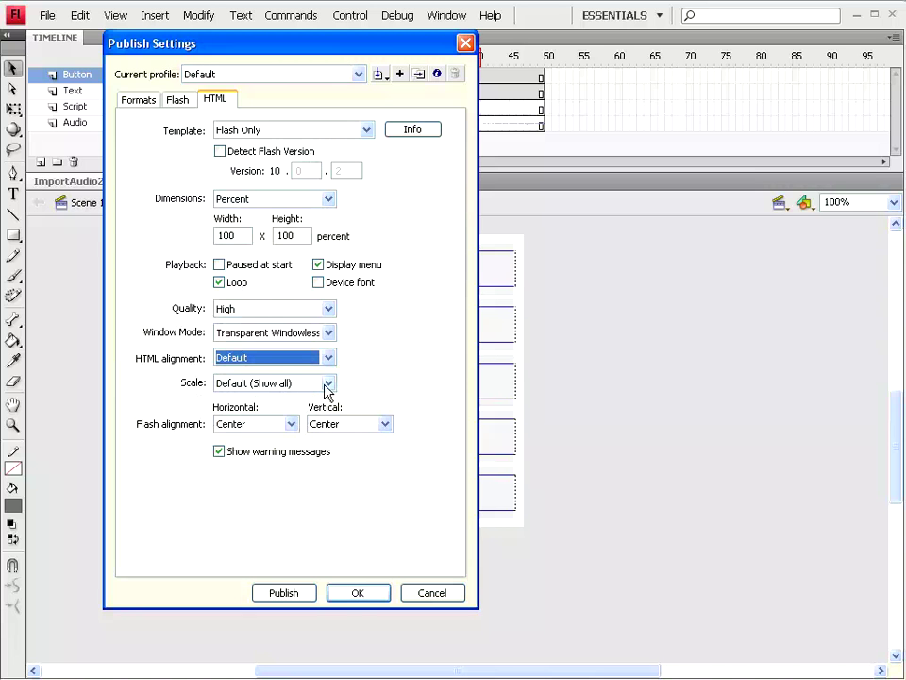
pyautogui.click(329, 384)
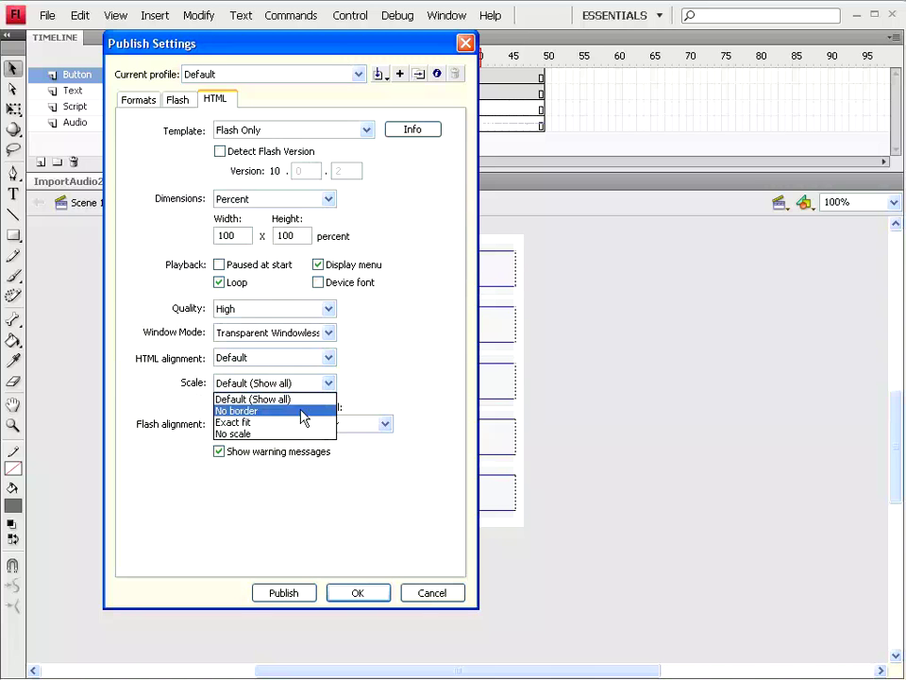
pyautogui.click(312, 411)
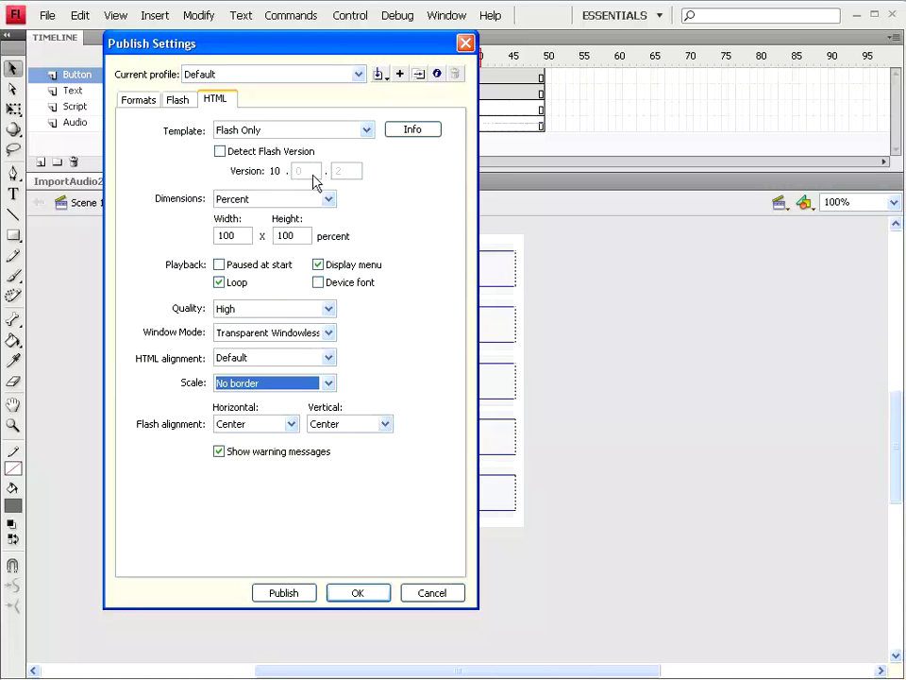
pyautogui.click(286, 596)
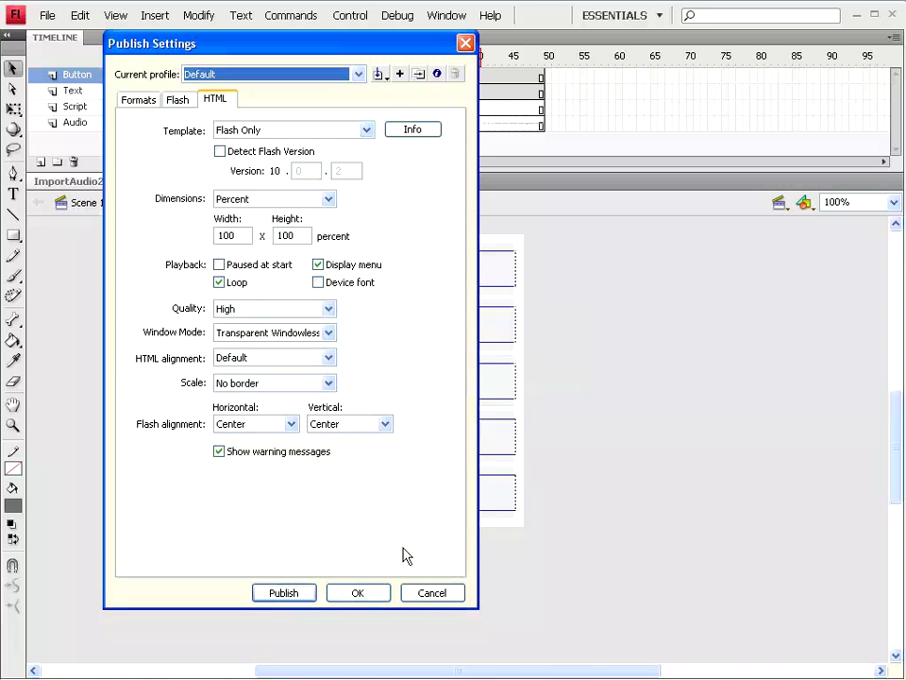
pyautogui.click(180, 100)
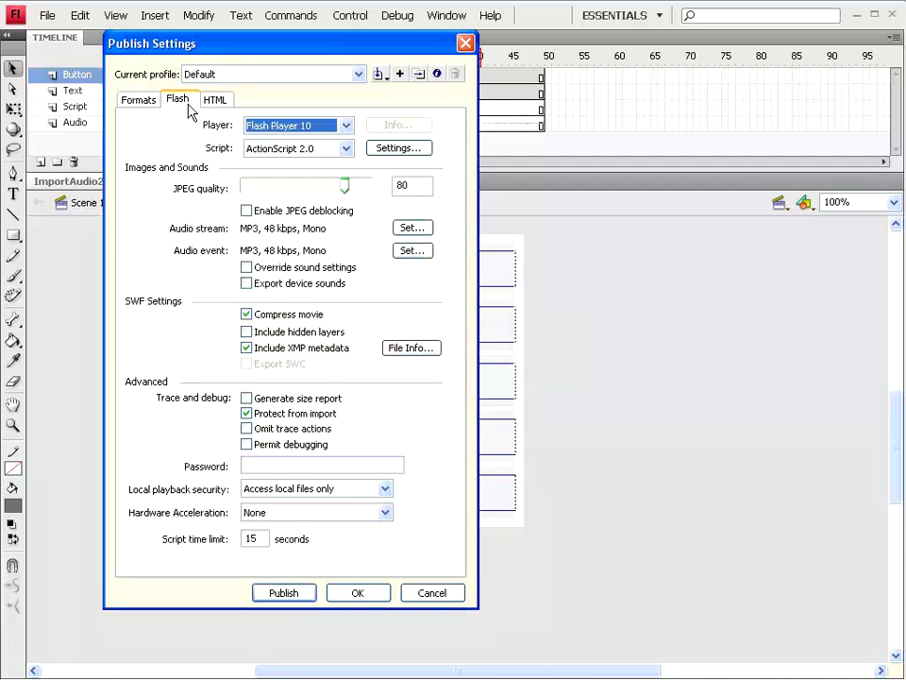
pyautogui.click(215, 100)
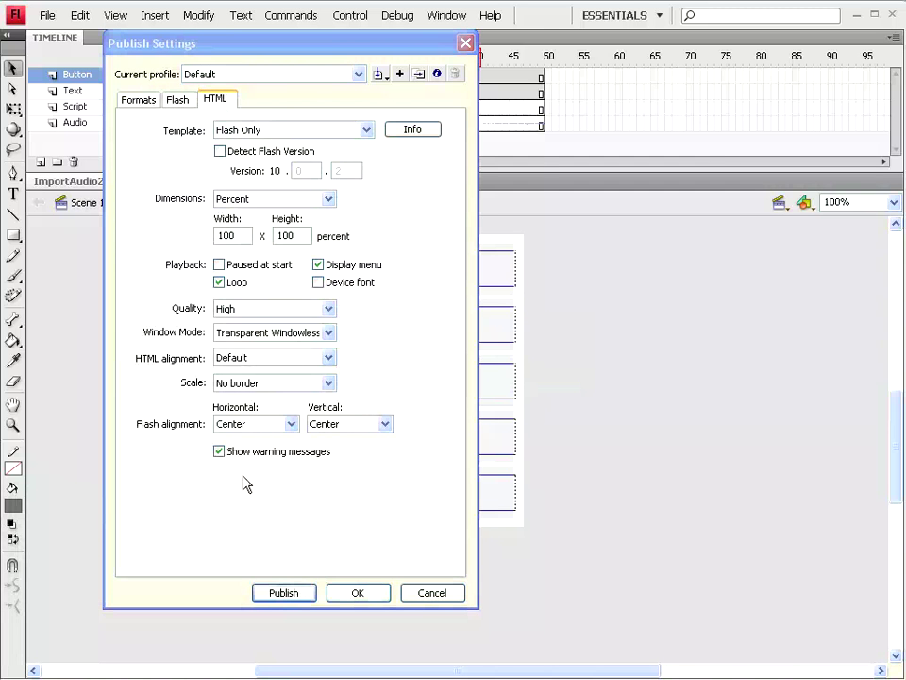
# Open Windows Explorer and browse to E:\MATERI KURSUS\FLASH.
pyautogui.press('super+e')
pyautogui.click(48, 156)
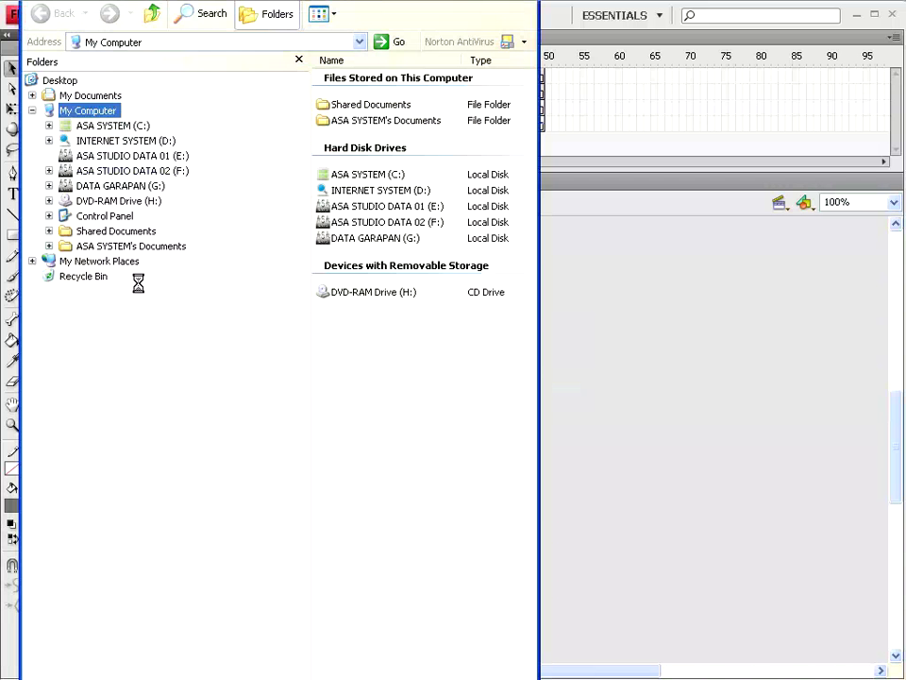
pyautogui.scroll(-2, 215, 328)
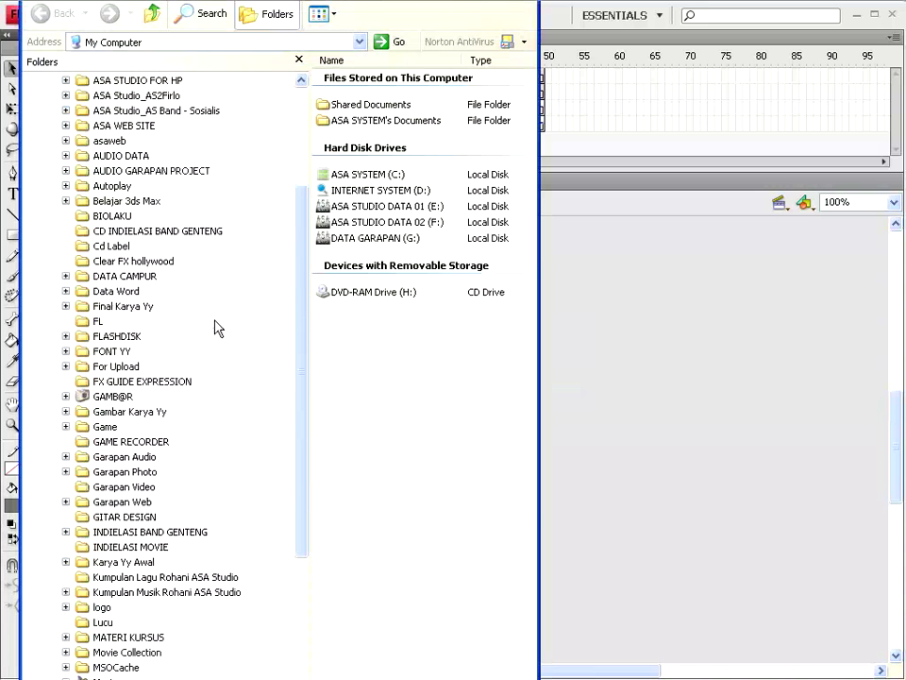
pyautogui.scroll(-4, 215, 327)
pyautogui.click(66, 457)
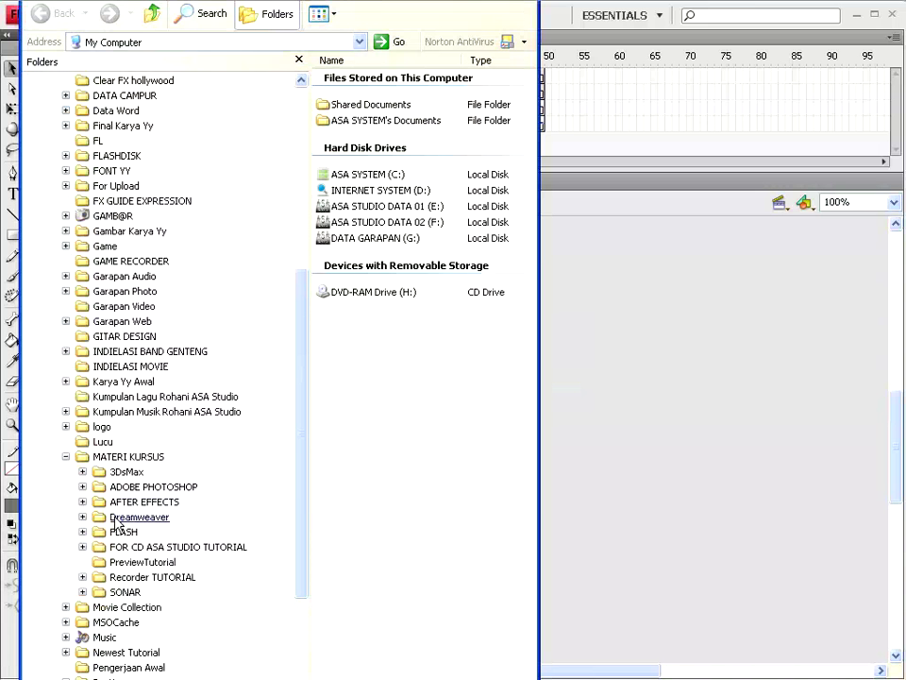
pyautogui.click(83, 532)
pyautogui.scroll(-2, 94, 529)
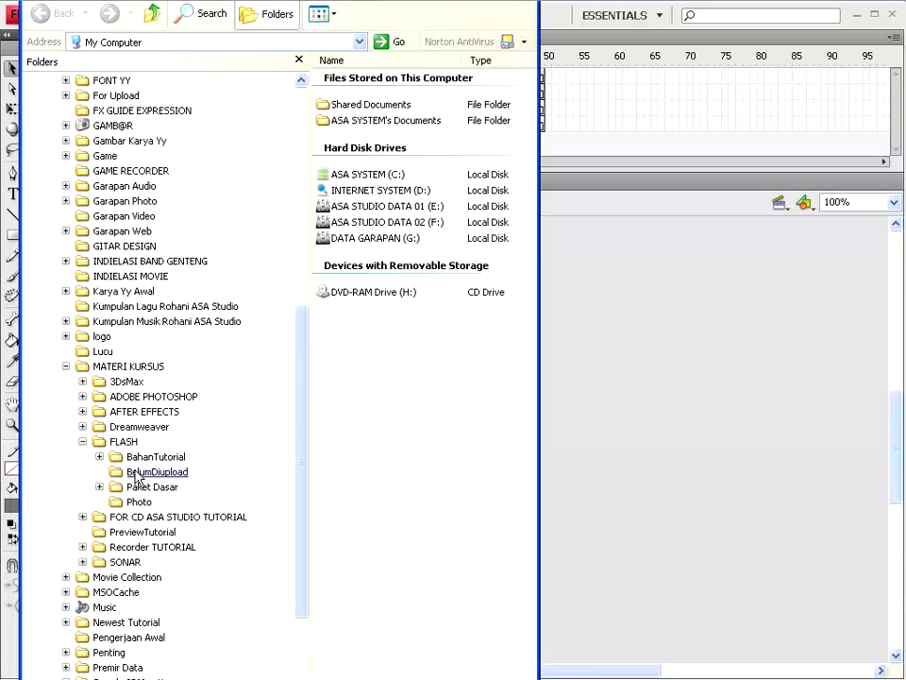
pyautogui.click(123, 440)
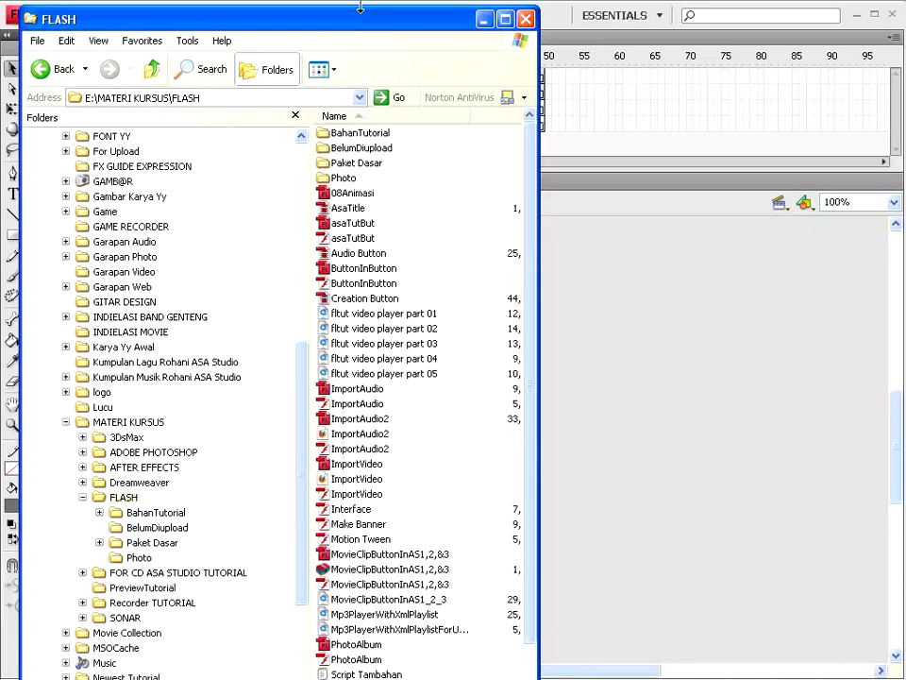
# Widen the Explorer window to show size, type and date, and select the ImportAudio2 SWF.
pyautogui.moveTo(470, 112); pyautogui.dragTo(454, 111)
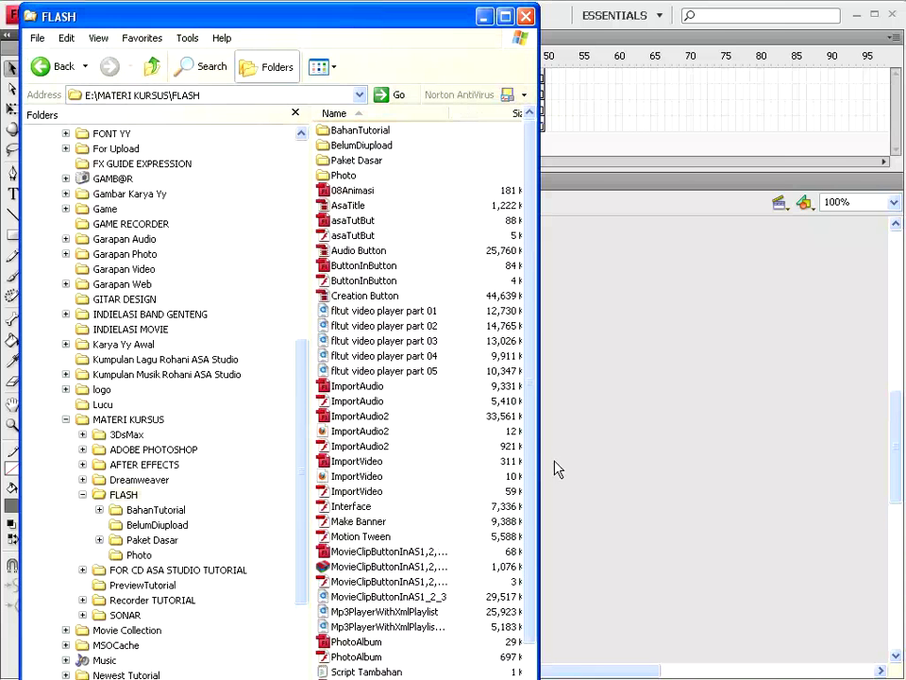
pyautogui.moveTo(538, 464); pyautogui.dragTo(783, 463)
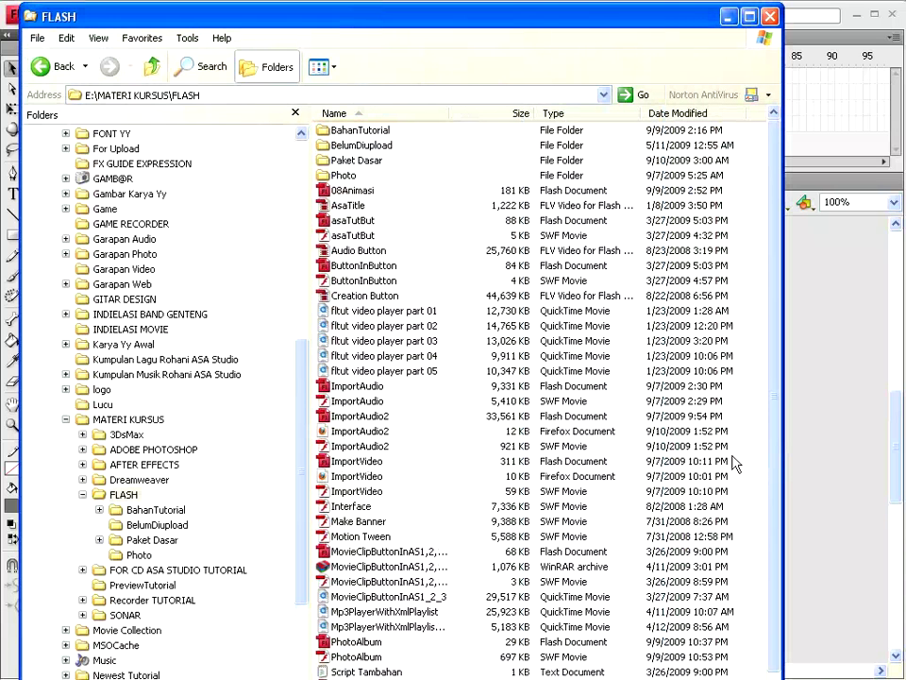
pyautogui.click(346, 432)
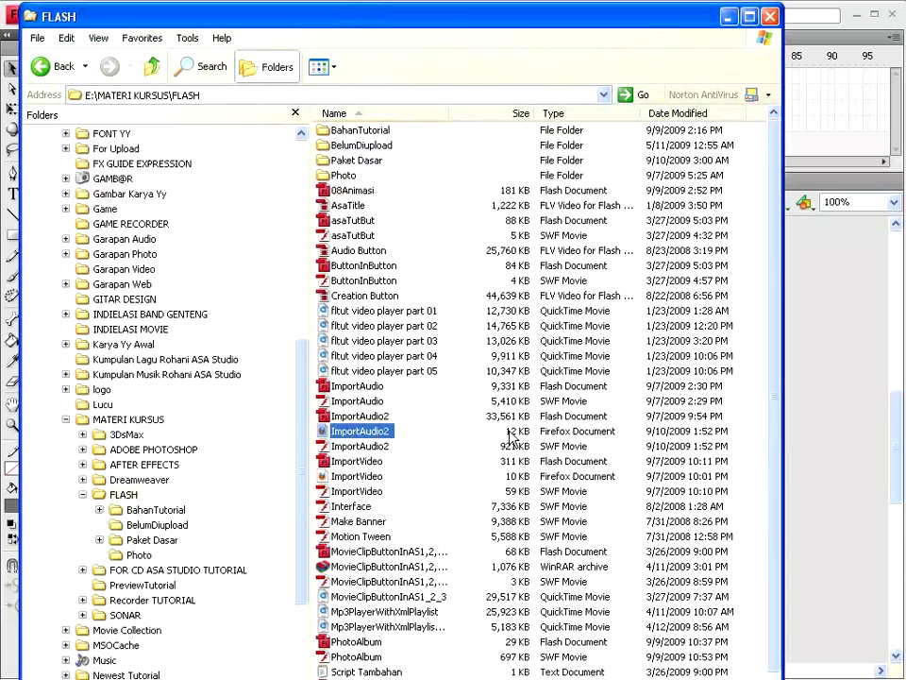
pyautogui.press('Down')
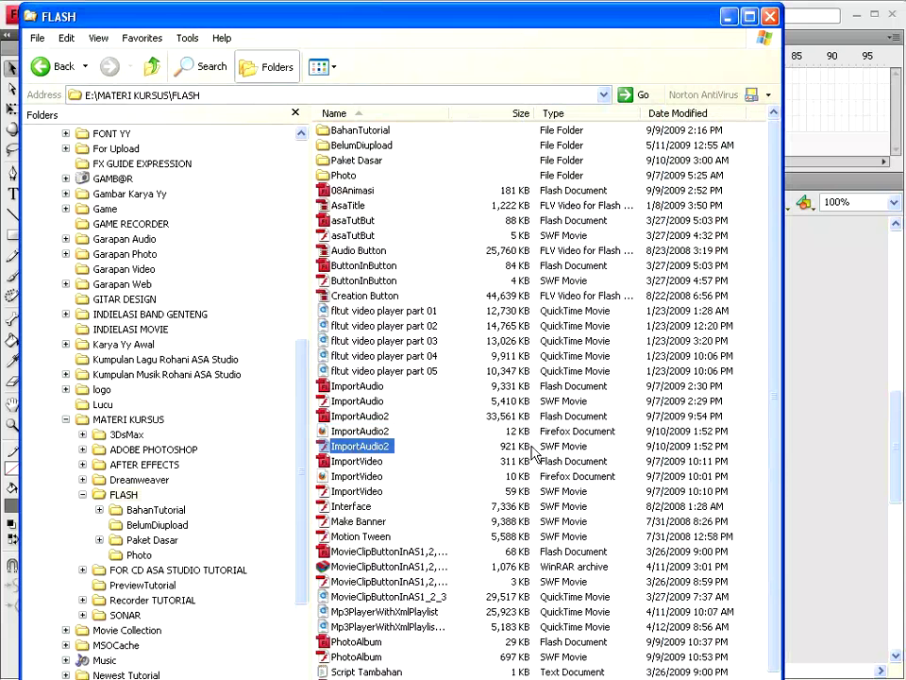
pyautogui.doubleClick(352, 450)
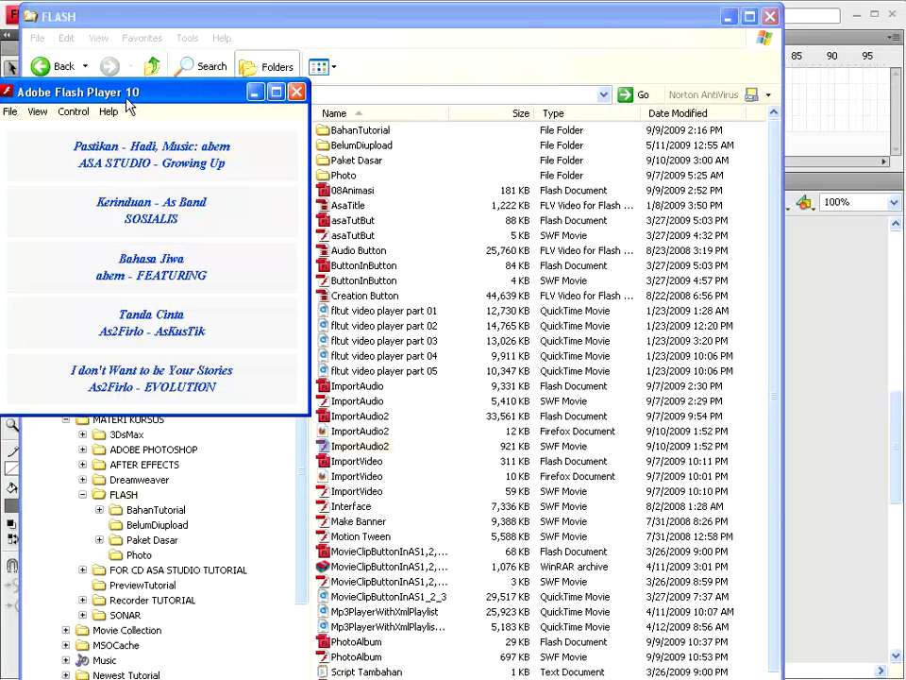
pyautogui.moveTo(189, 95); pyautogui.dragTo(394, 202)
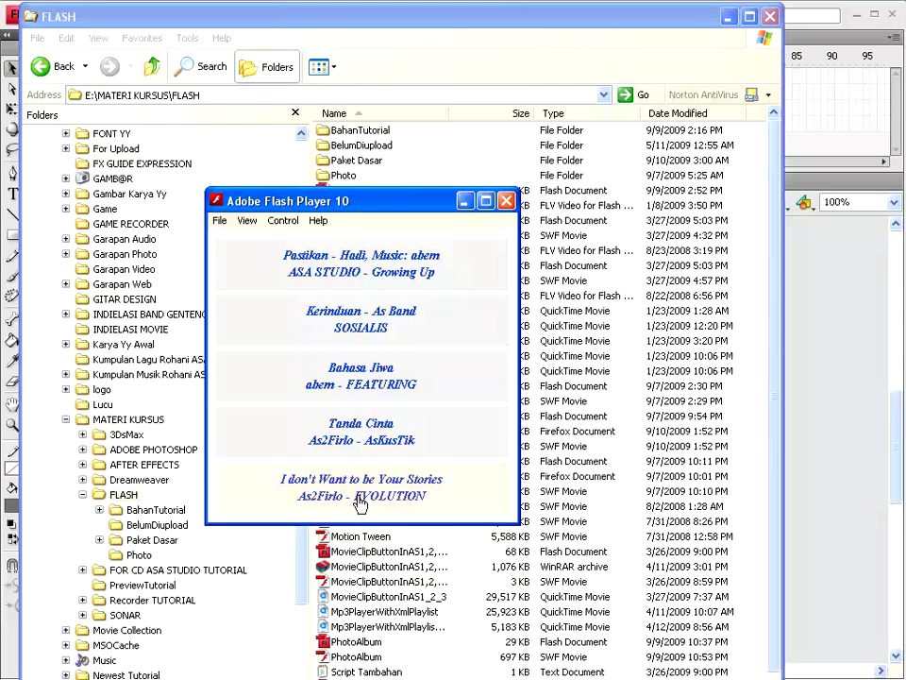
pyautogui.moveTo(375, 206); pyautogui.dragTo(329, 154)
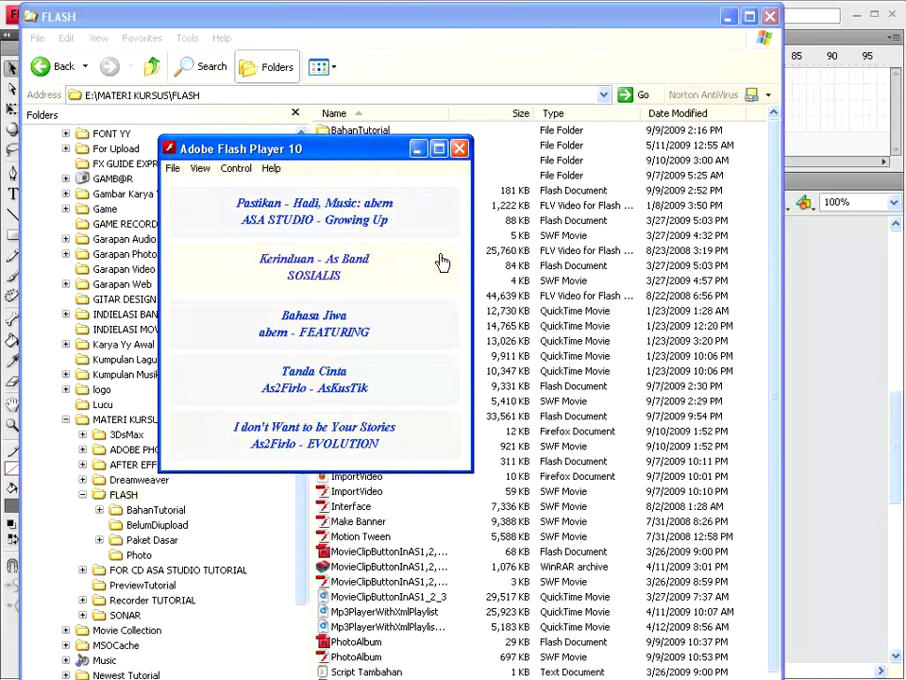
pyautogui.click(459, 148)
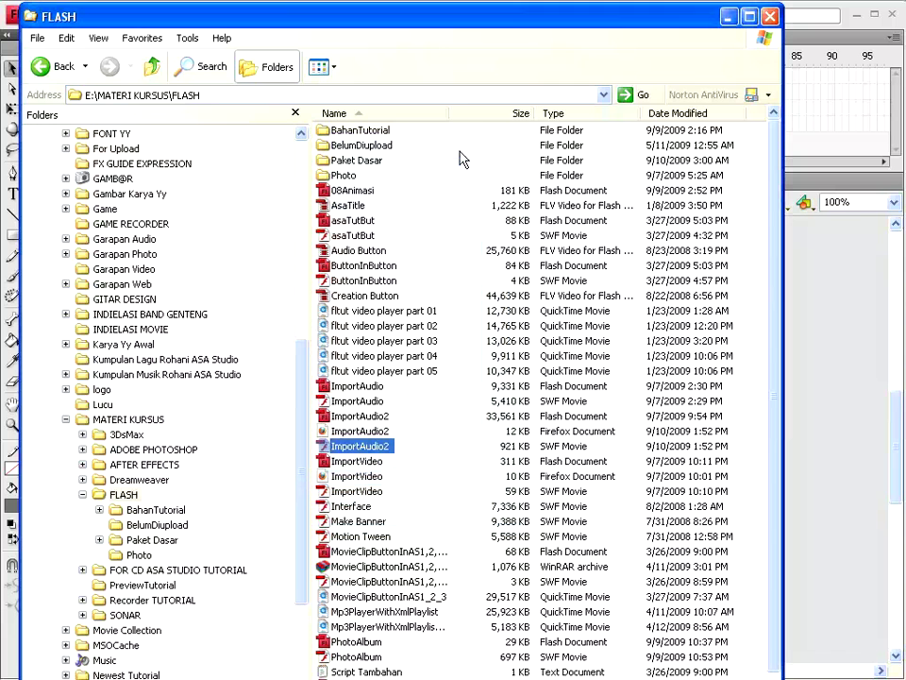
# Open ImportAudio2.html in Firefox and view its page source.
pyautogui.doubleClick(343, 432)
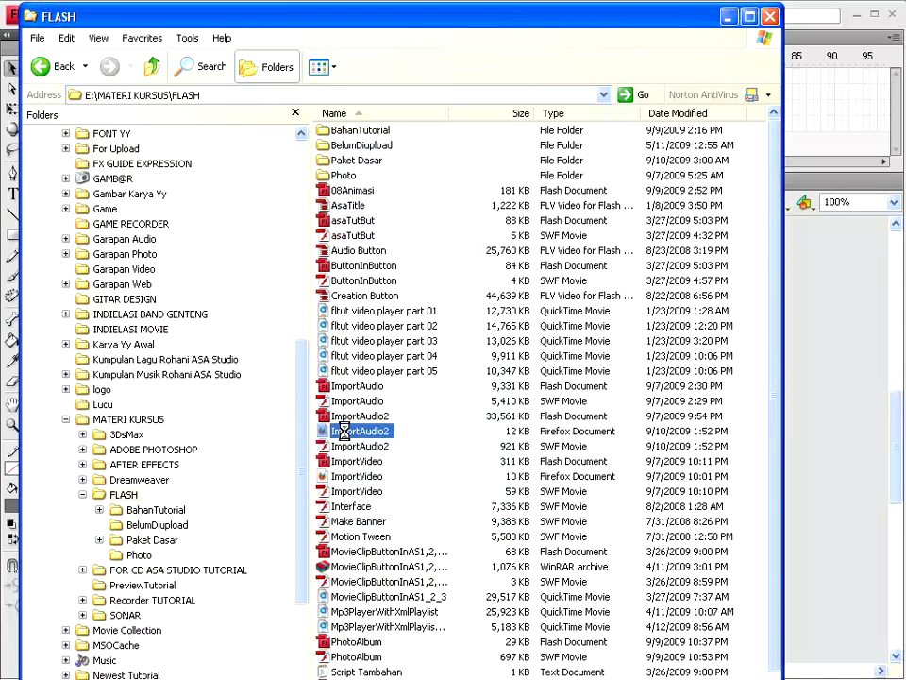
pyautogui.rightClick(344, 433)
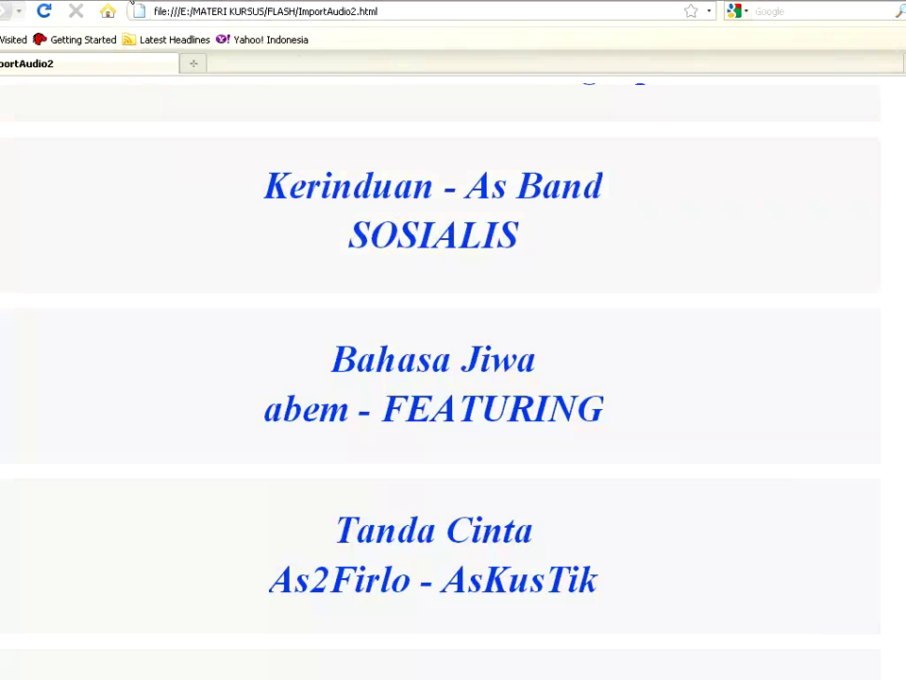
pyautogui.click(33, 1)
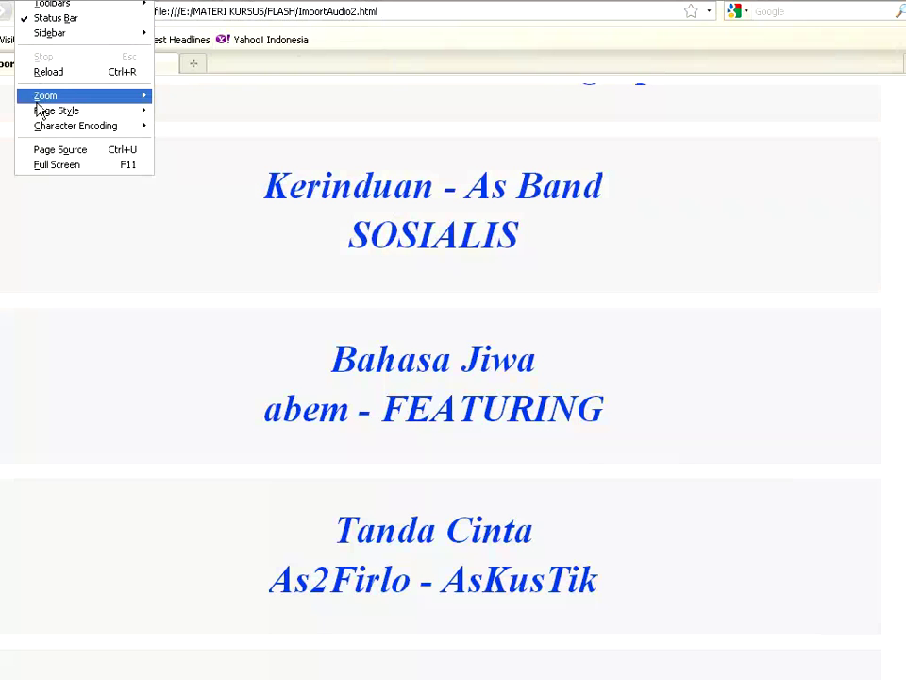
pyautogui.click(43, 151)
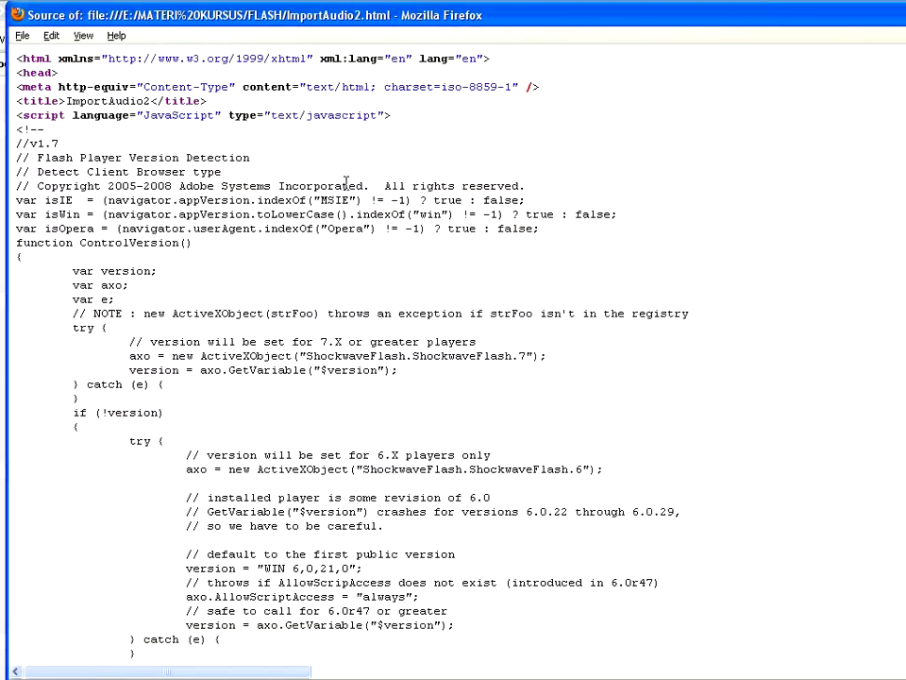
# Scroll the source to the AC_FL_RunContent block showing 100% size, transparent wmode and noborder scale.
pyautogui.moveTo(387, 14)
pyautogui.mouseDown()
pyautogui.moveTo(376, 36)
pyautogui.moveTo(375, 21)
pyautogui.mouseUp()
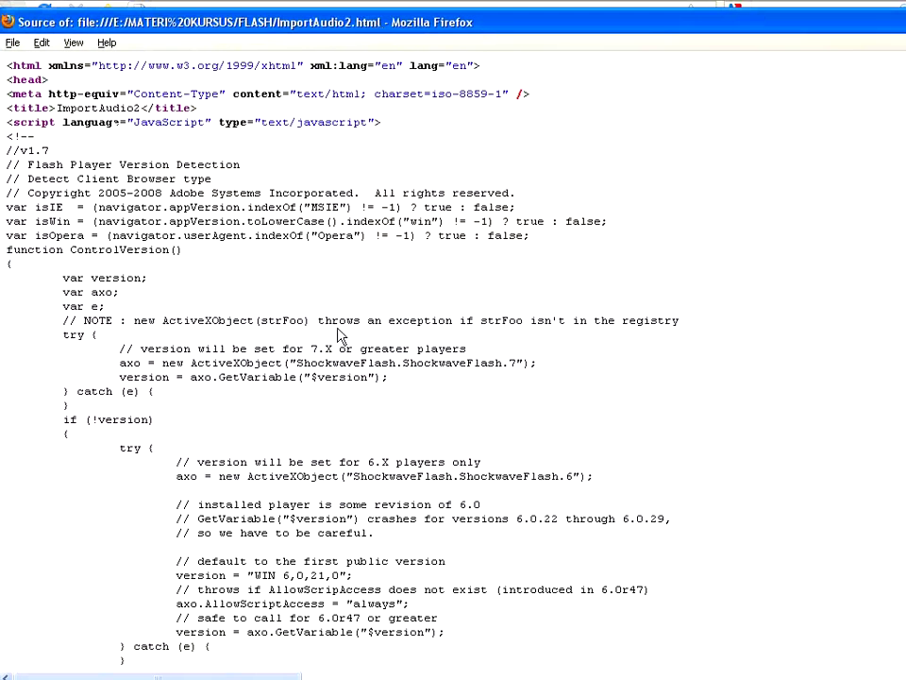
pyautogui.scroll(-5, 340, 305)
pyautogui.scroll(-6, 396, 295)
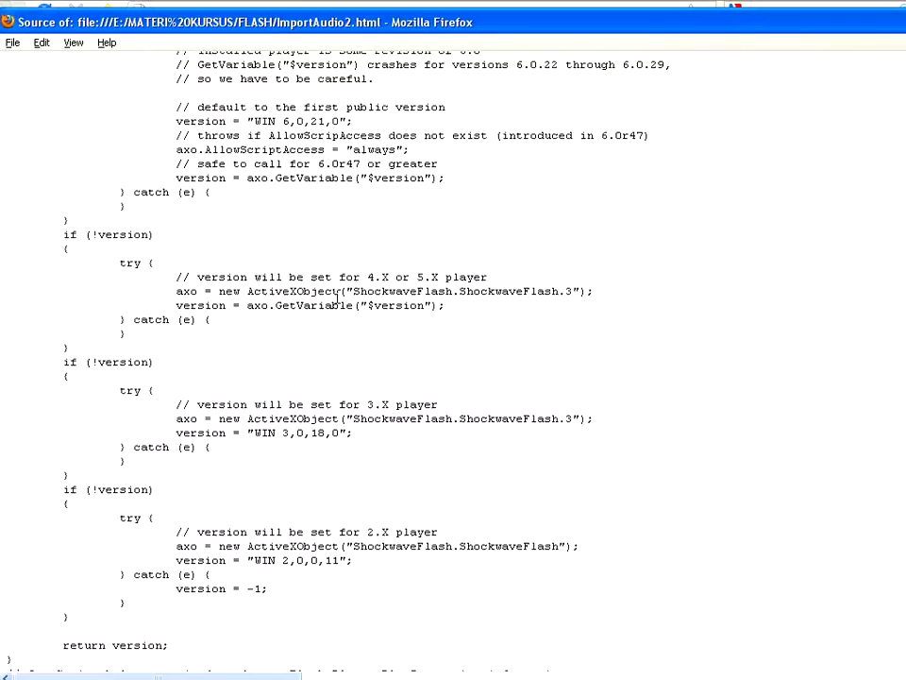
pyautogui.scroll(-1, 359, 300)
pyautogui.scroll(5, 340, 303)
pyautogui.scroll(4, 338, 300)
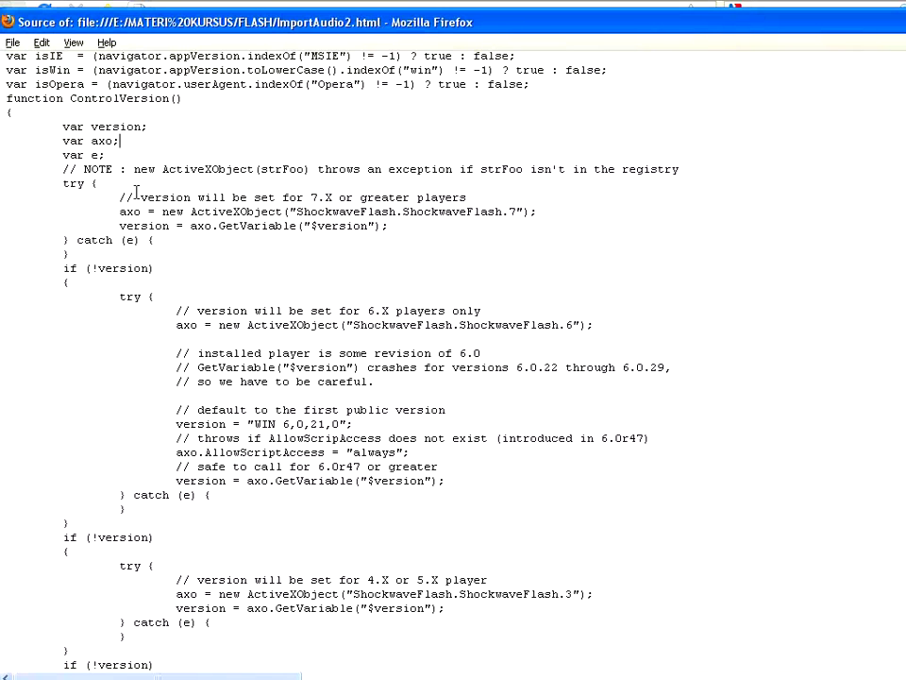
pyautogui.scroll(4, 255, 189)
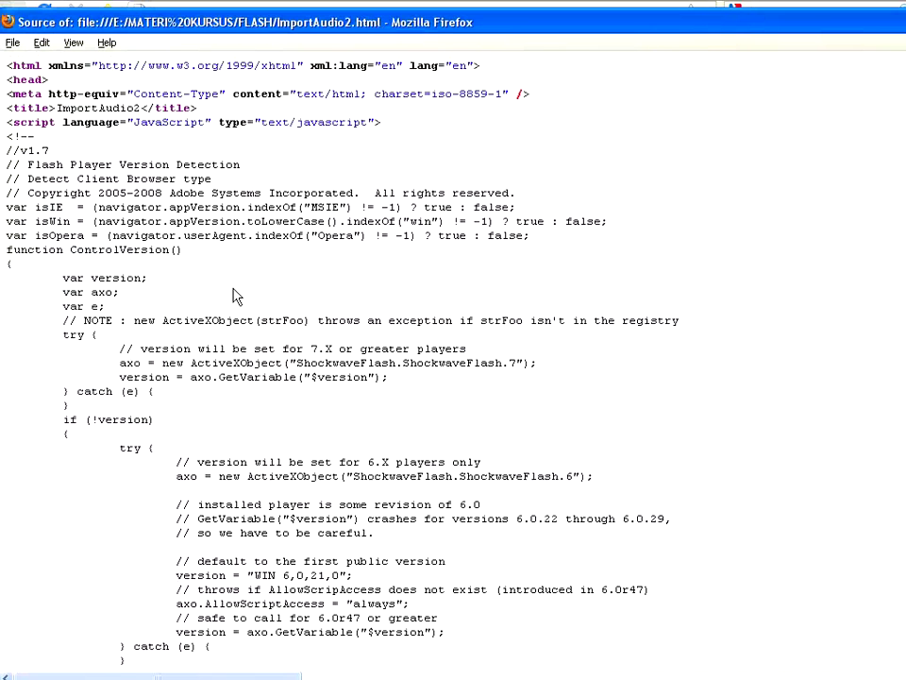
pyautogui.scroll(-4, 235, 295)
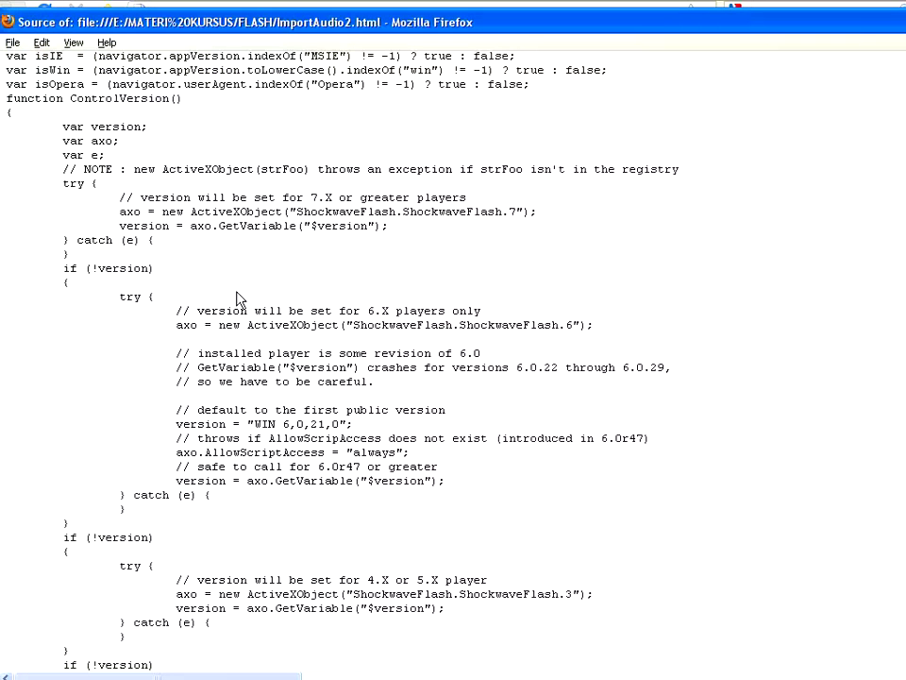
pyautogui.scroll(-2, 244, 321)
pyautogui.scroll(-3, 251, 349)
pyautogui.scroll(-3, 252, 351)
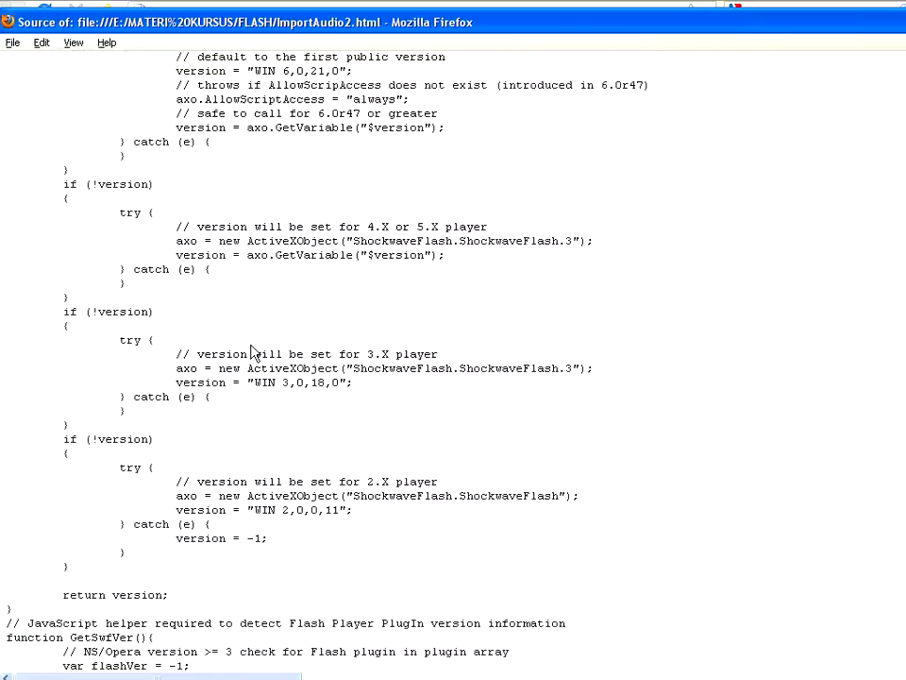
pyautogui.scroll(-3, 252, 351)
pyautogui.scroll(-5, 253, 353)
pyautogui.scroll(-1, 250, 345)
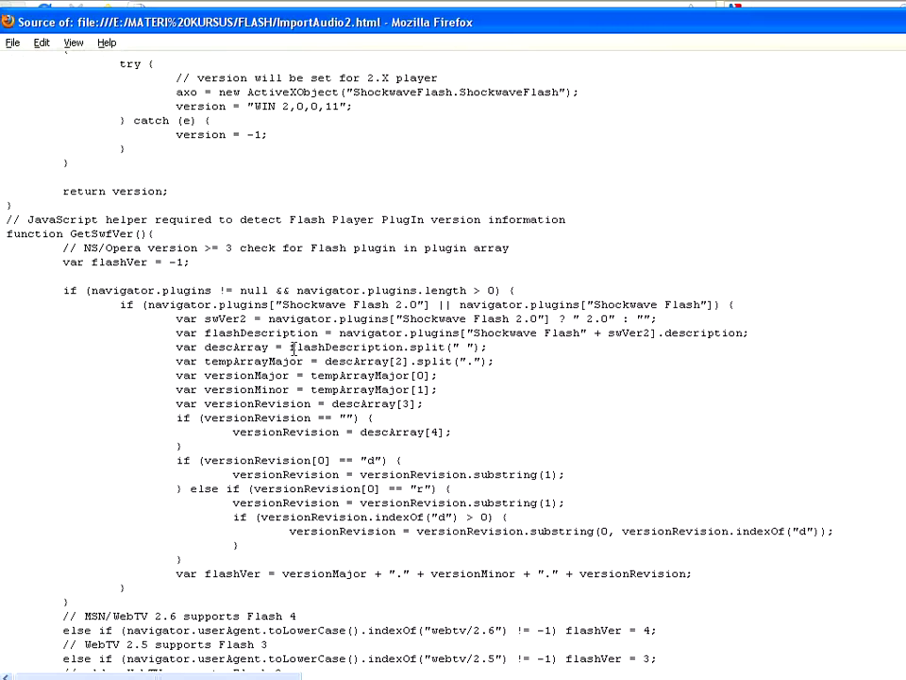
pyautogui.scroll(-5, 382, 351)
pyautogui.scroll(-1, 385, 360)
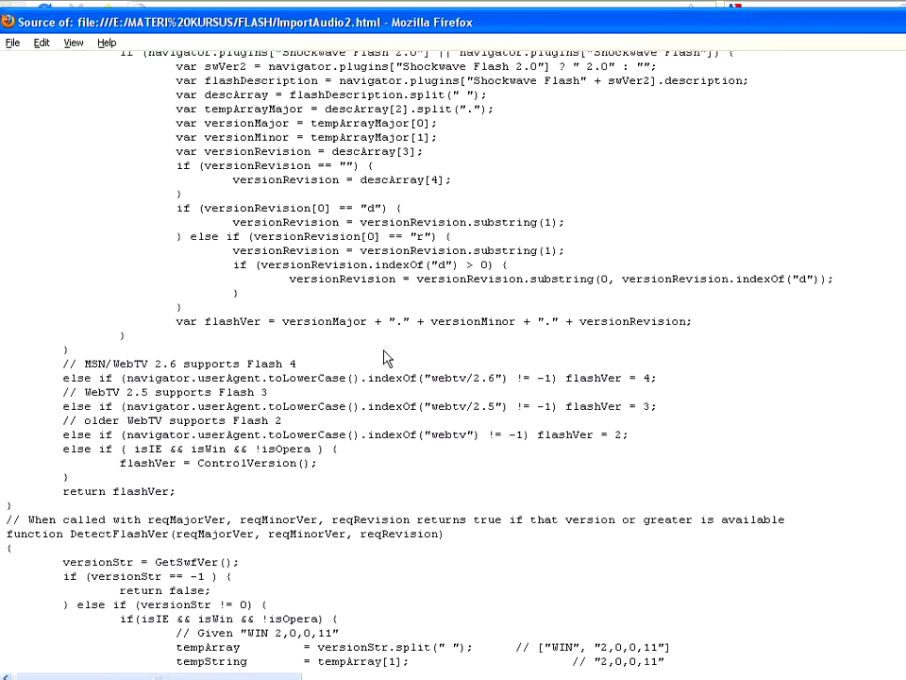
pyautogui.scroll(-5, 387, 358)
pyautogui.scroll(-6, 385, 357)
pyautogui.scroll(-5, 385, 357)
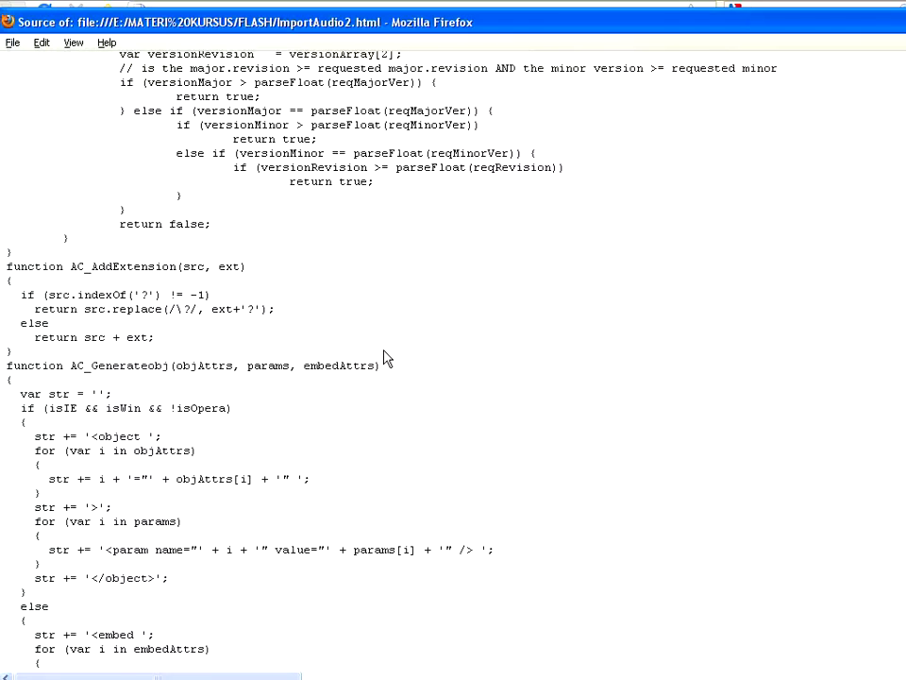
pyautogui.scroll(-8, 385, 357)
pyautogui.scroll(-7, 384, 358)
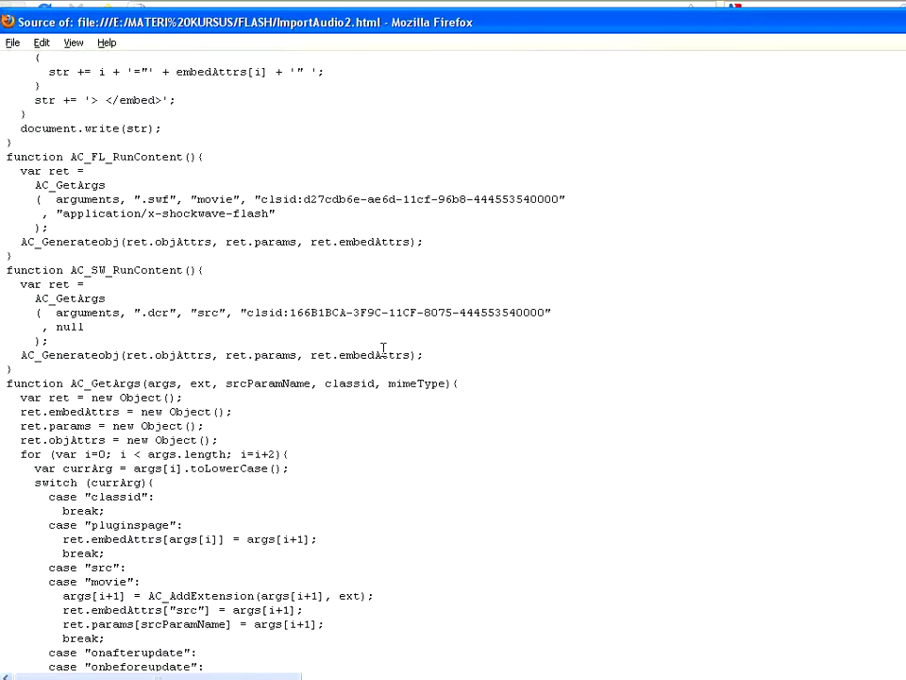
pyautogui.scroll(-6, 384, 353)
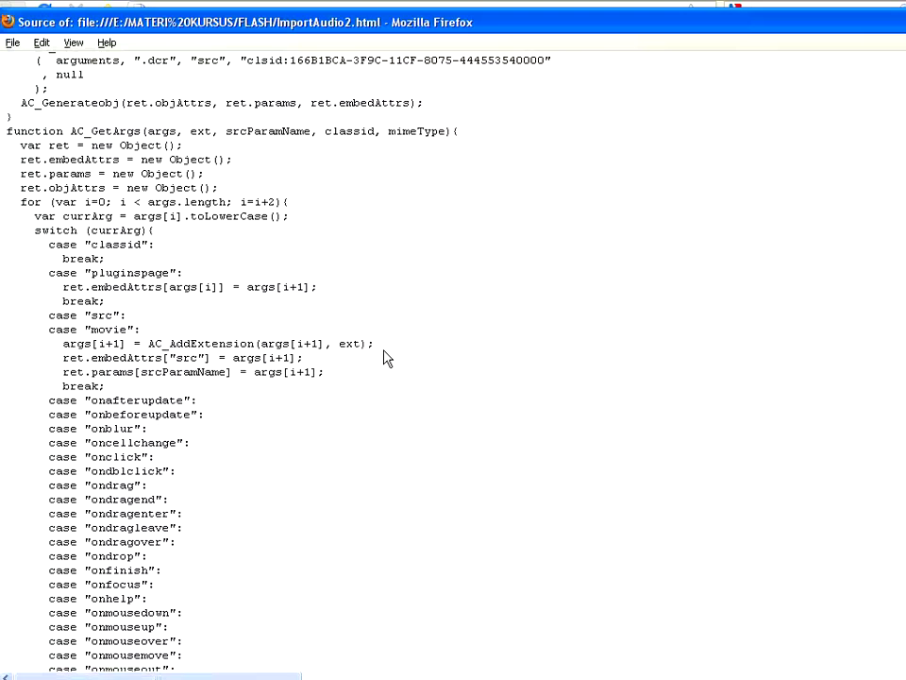
pyautogui.scroll(-8, 385, 358)
pyautogui.scroll(-7, 384, 358)
pyautogui.scroll(-6, 384, 358)
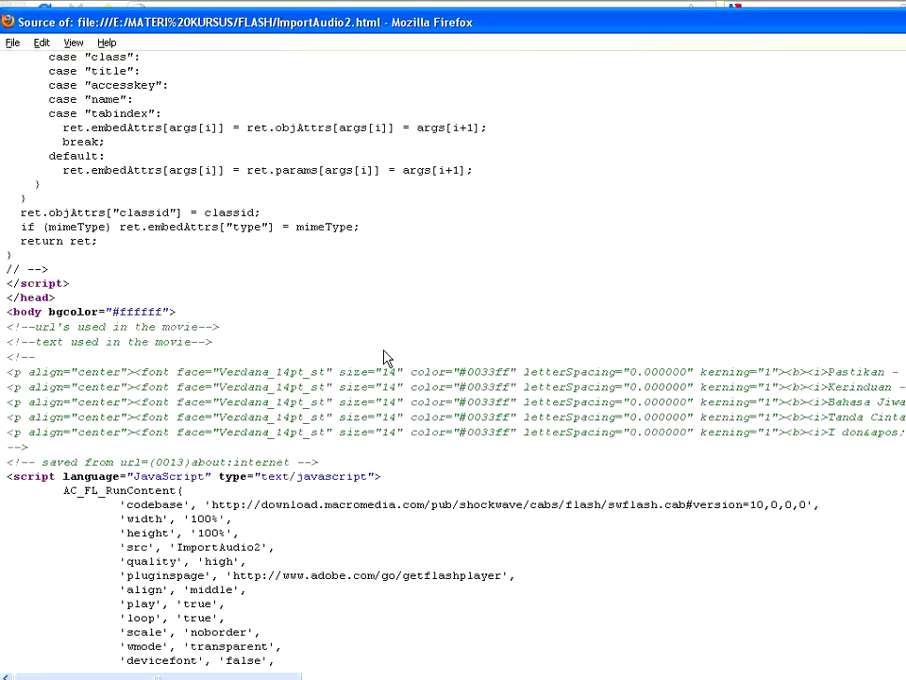
pyautogui.scroll(-5, 384, 357)
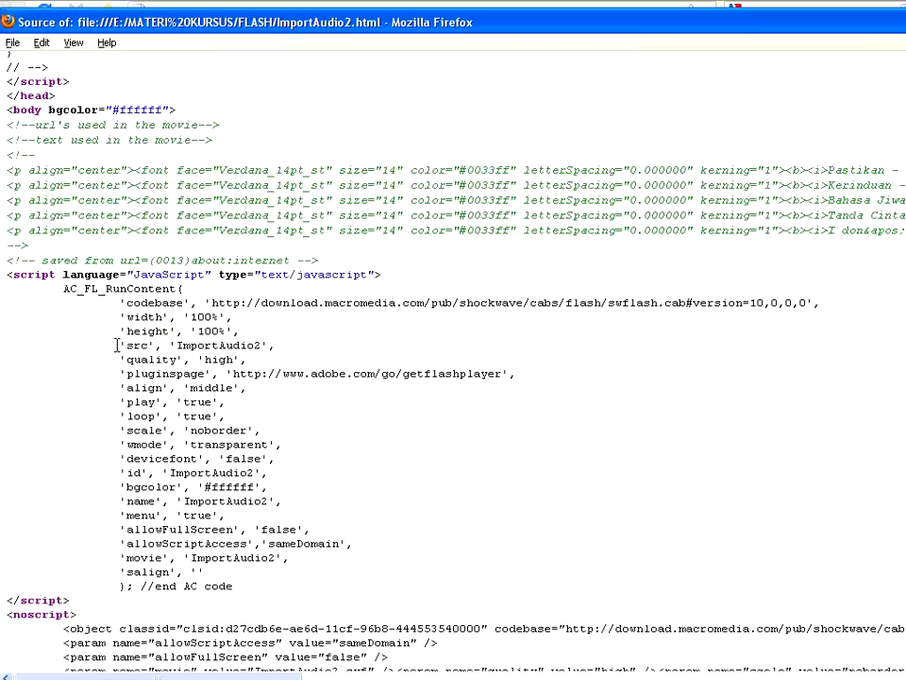
# Highlight the ImportAudio2 value of the src parameter in the page source, then scroll through it.
pyautogui.moveTo(117, 346); pyautogui.dragTo(274, 345)
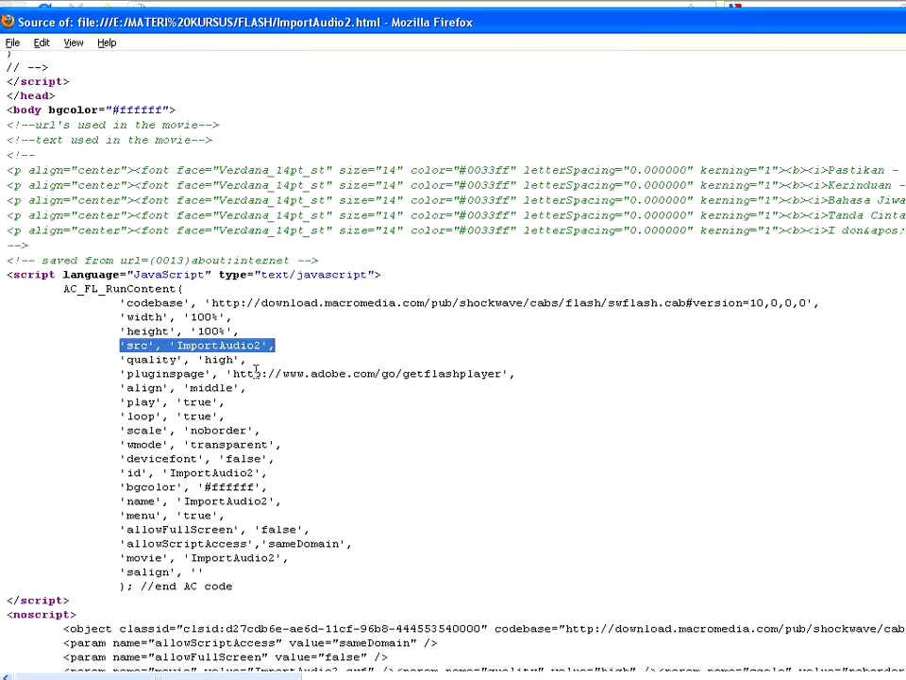
pyautogui.click(112, 349)
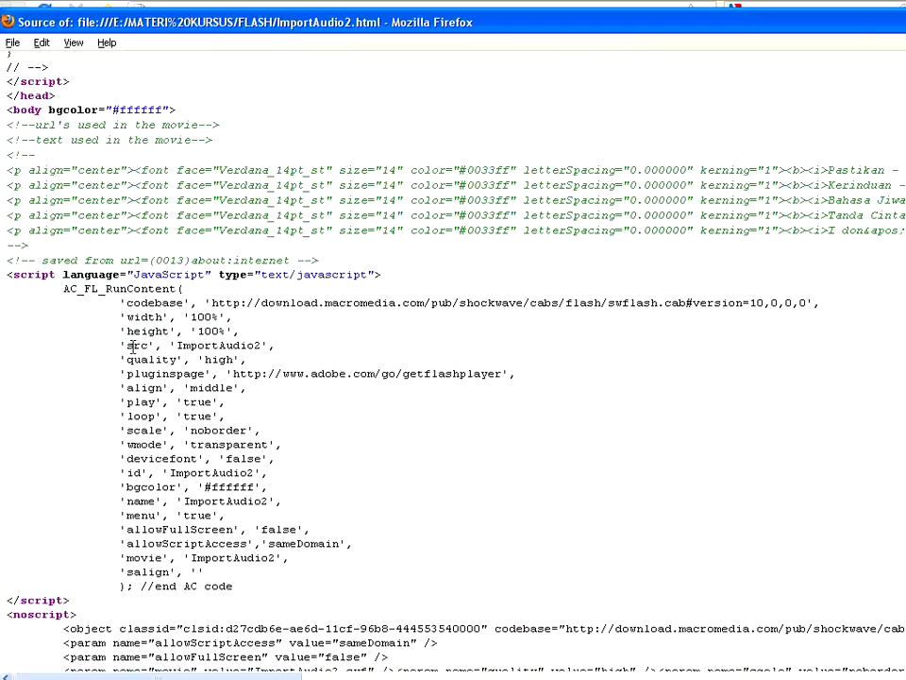
pyautogui.moveTo(178, 346); pyautogui.dragTo(281, 355)
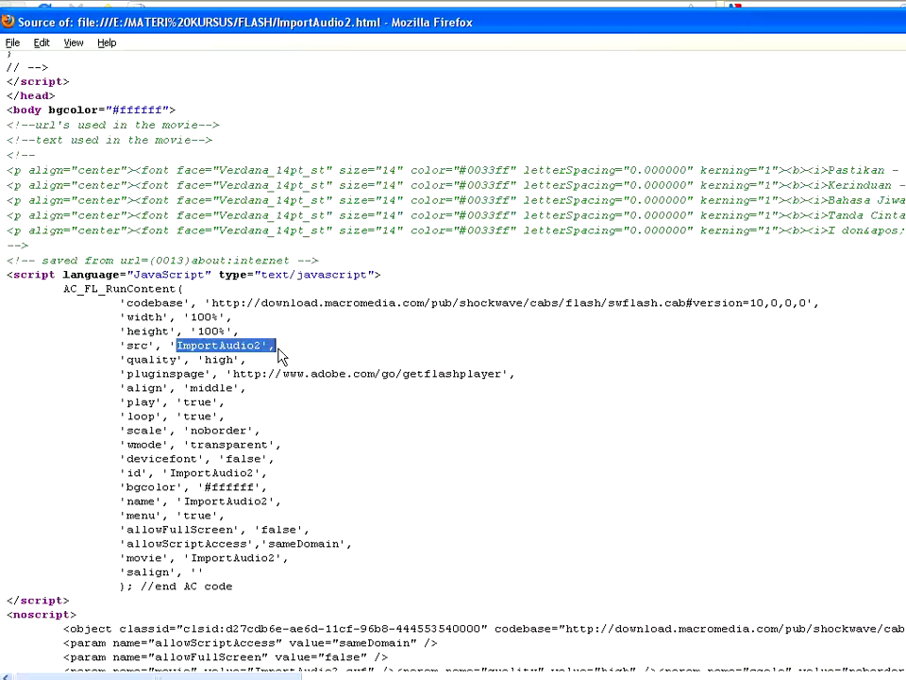
pyautogui.scroll(-2, 371, 430)
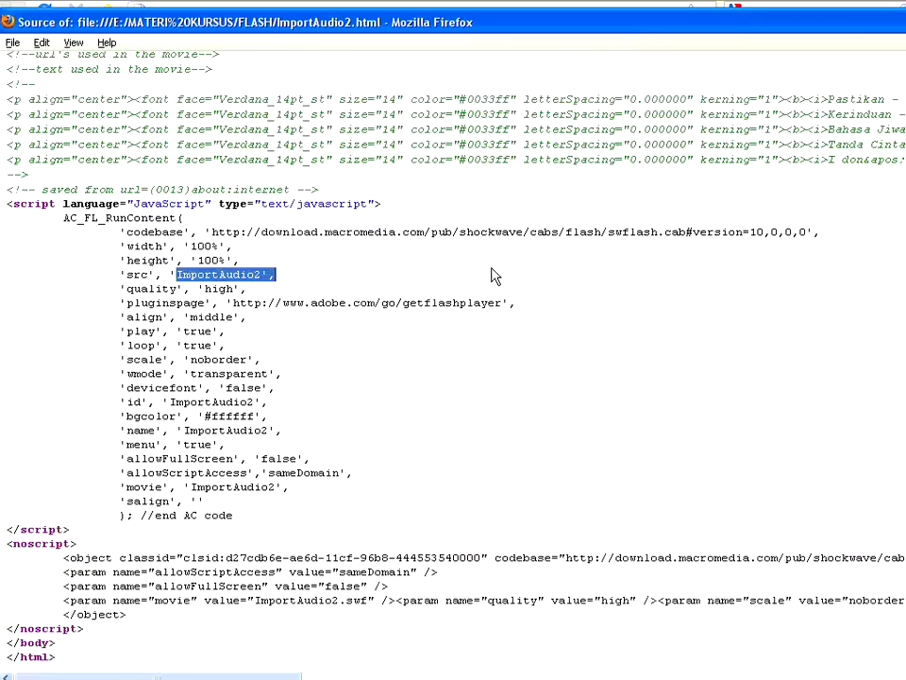
pyautogui.scroll(2, 491, 274)
pyautogui.scroll(1, 491, 275)
pyautogui.scroll(-1, 599, 275)
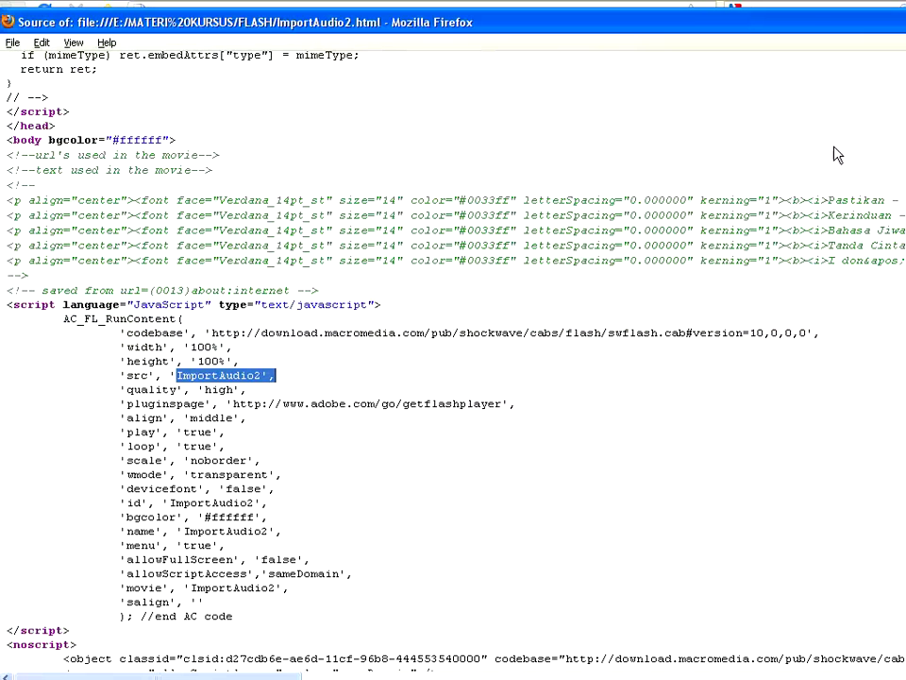
# Close Firefox's page source and browser windows to get back to Flash's Publish Settings.
pyautogui.hotkey('ctrl', 'w')
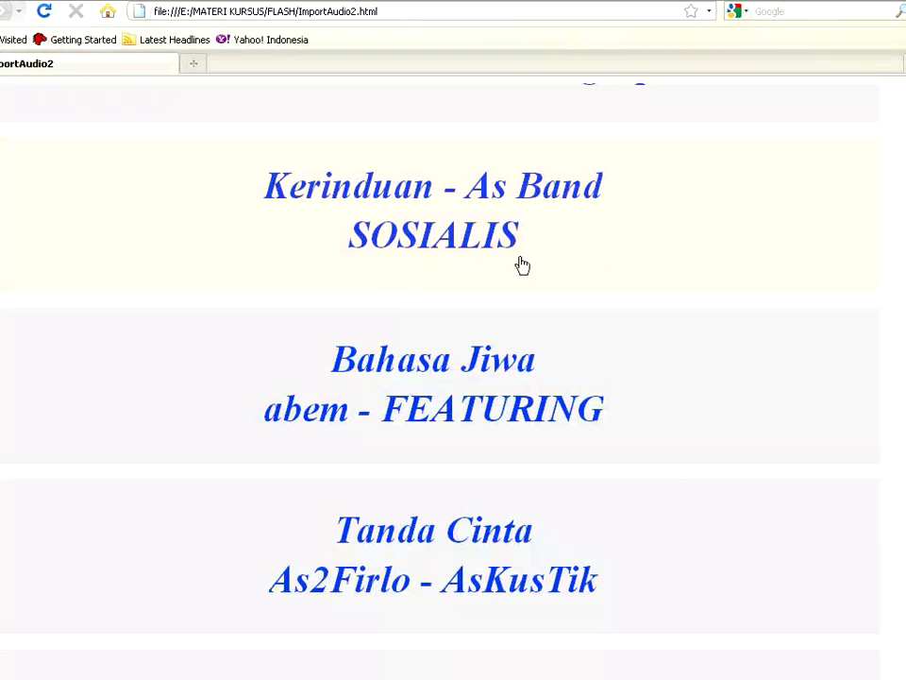
pyautogui.hotkey('ctrl', 'w')
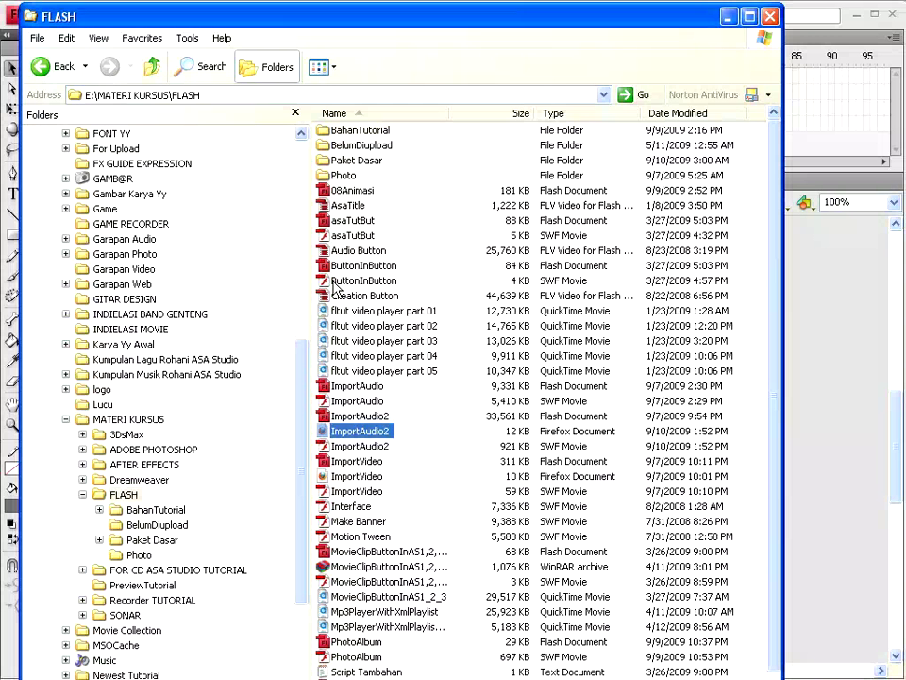
pyautogui.hotkey('ctrl', 'w')
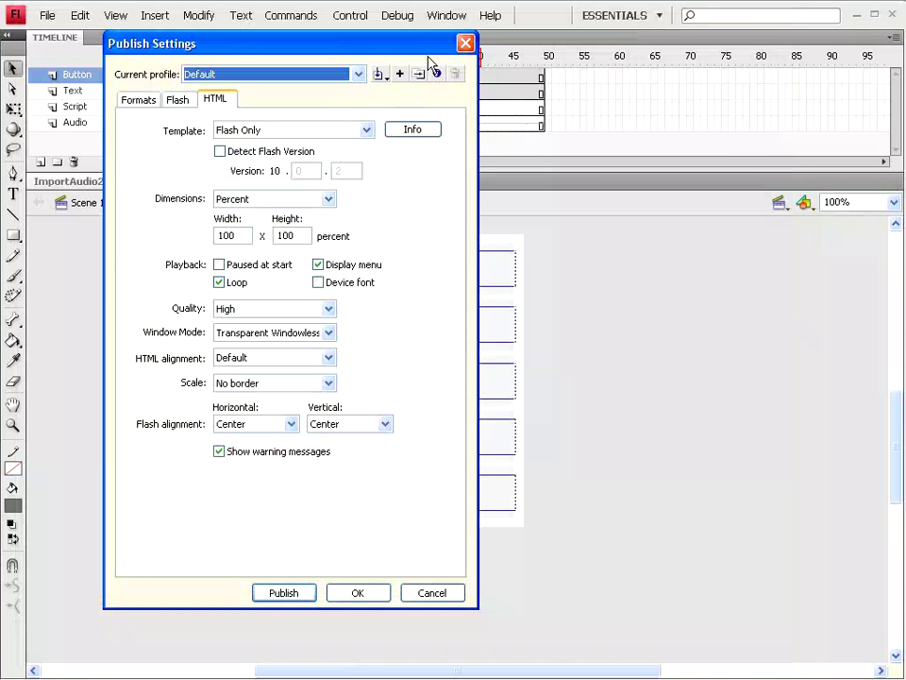
# Add Windows Projector (.exe) to the publish formats and publish the movie.
pyautogui.click(137, 100)
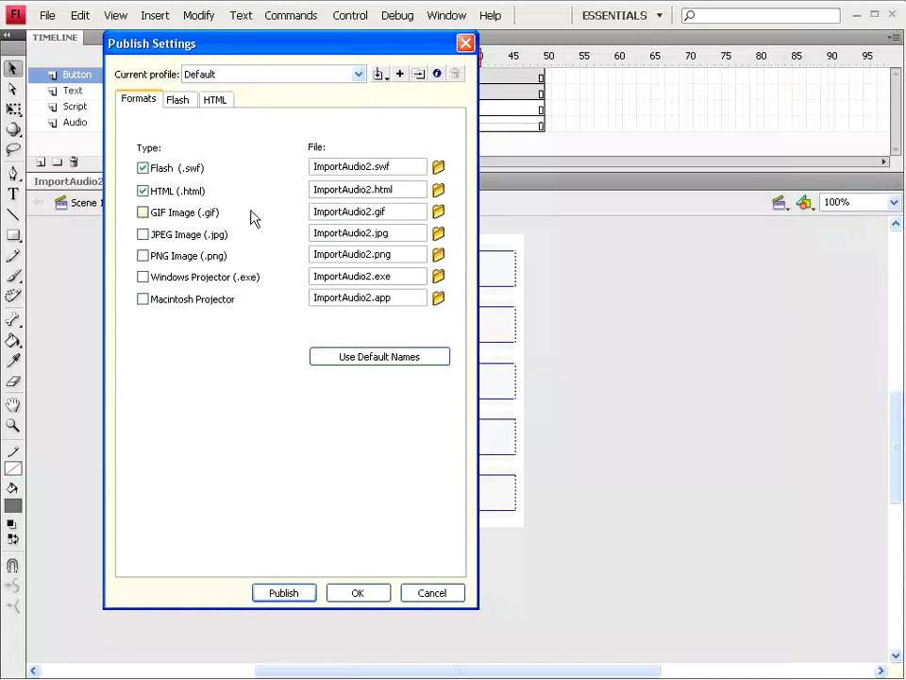
pyautogui.click(153, 281)
pyautogui.click(283, 593)
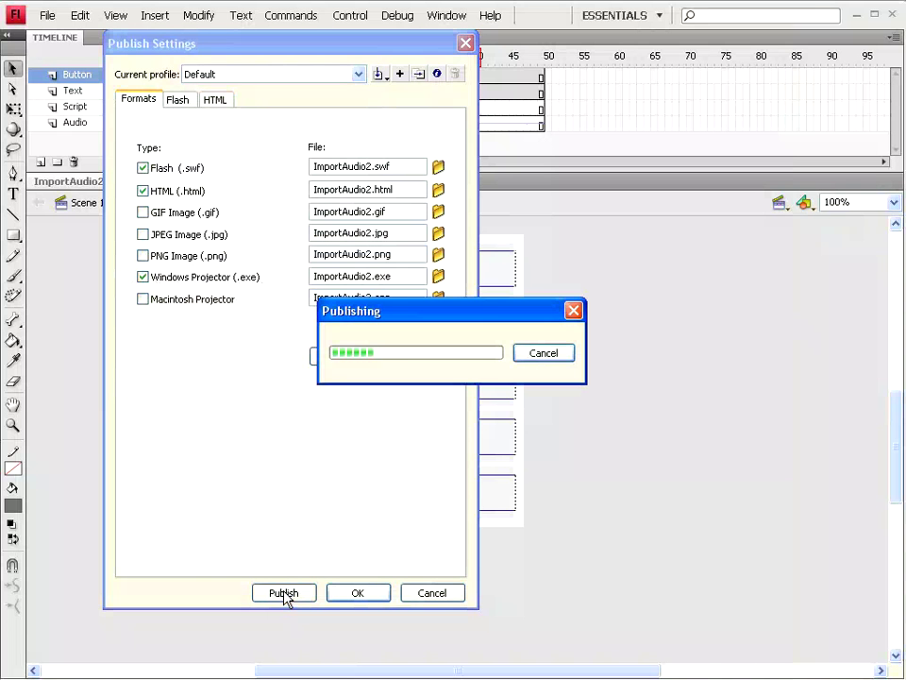
# Set the HTML Dimensions to Match Movie and republish ImportAudio2.
pyautogui.click(216, 100)
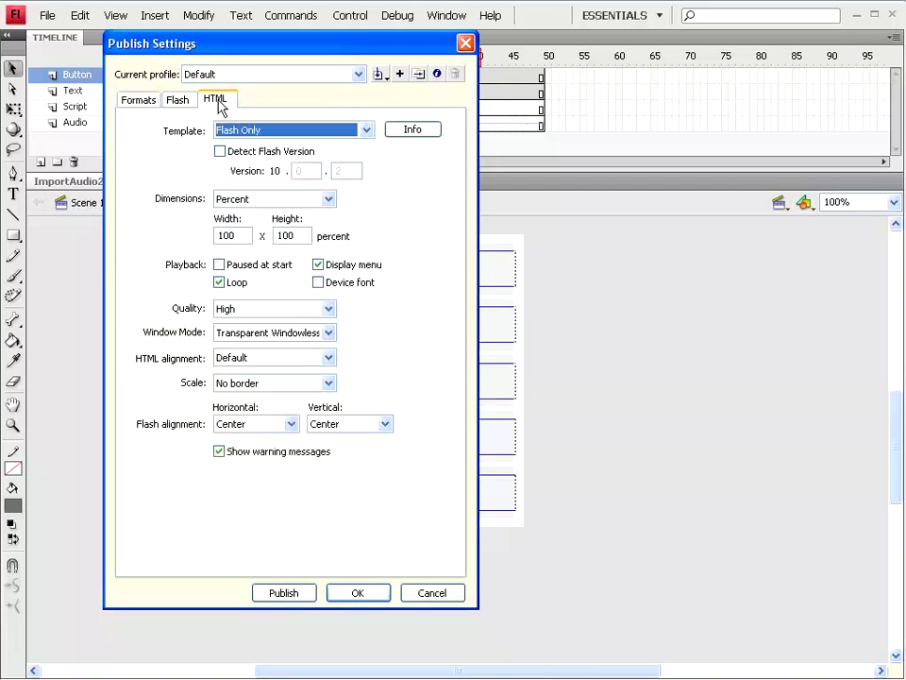
pyautogui.click(329, 199)
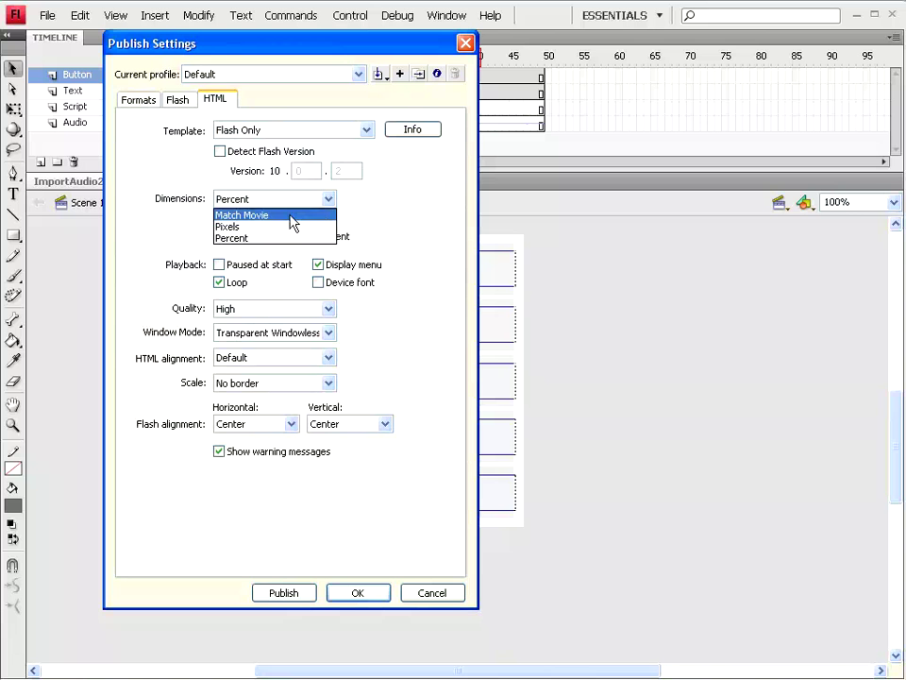
pyautogui.click(293, 217)
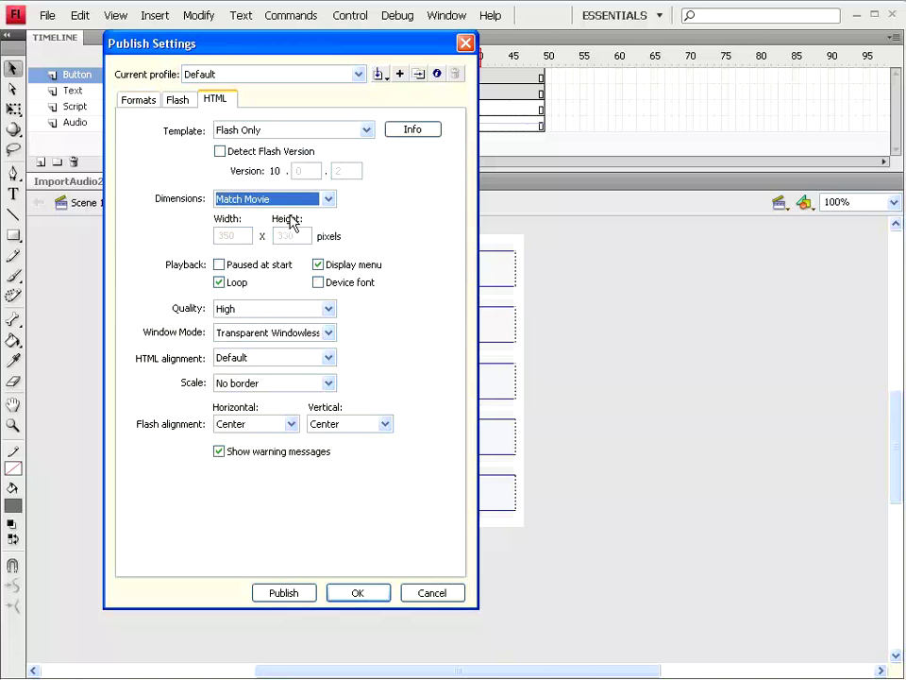
pyautogui.click(178, 100)
pyautogui.click(138, 99)
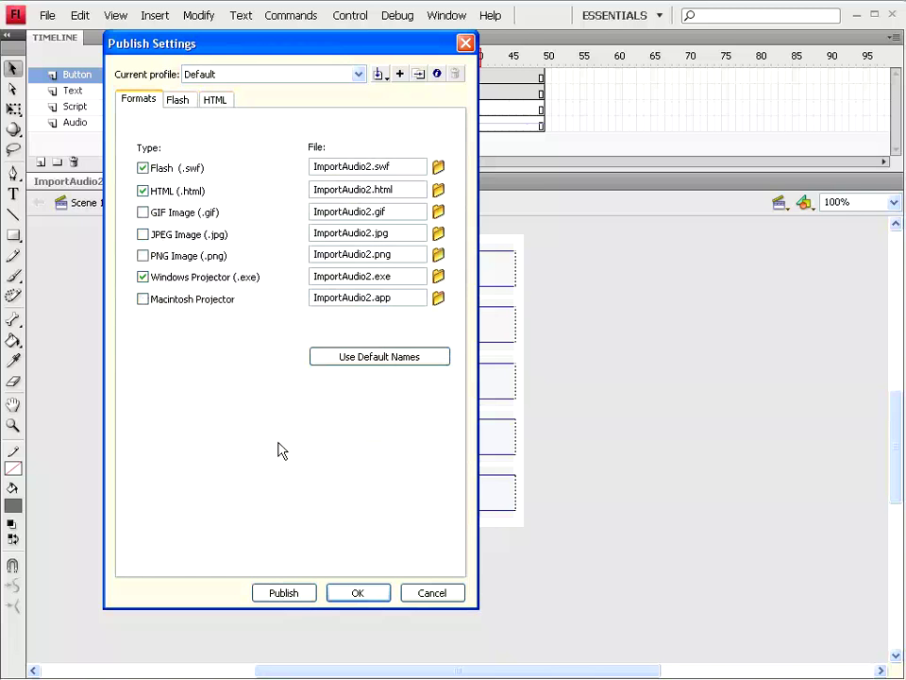
pyautogui.click(285, 595)
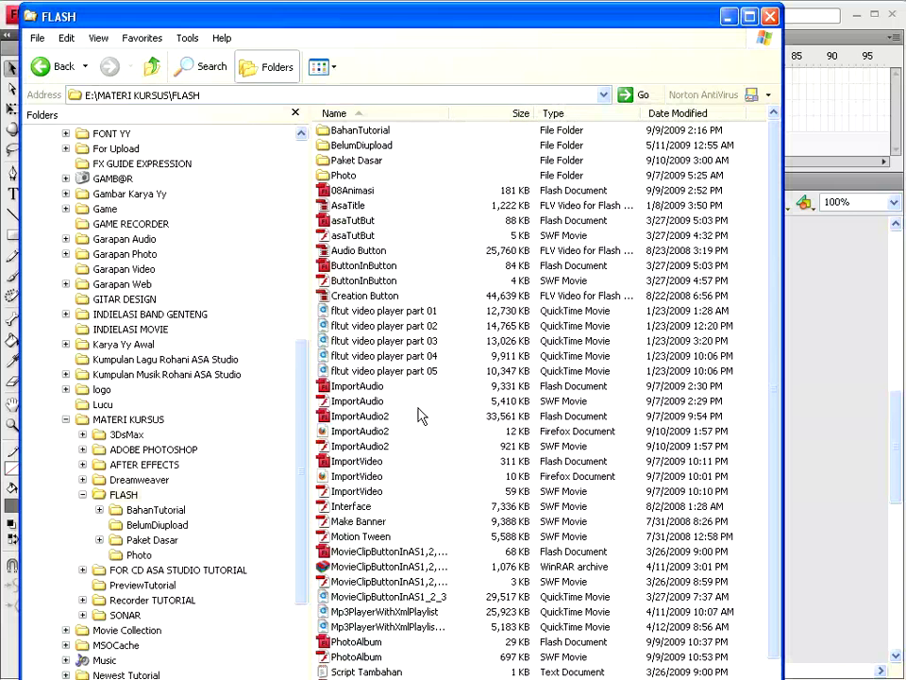
# Refresh the FLASH folder and run the new ImportAudio2 projector, moving its player window right.
pyautogui.rightClick(421, 416)
pyautogui.click(443, 455)
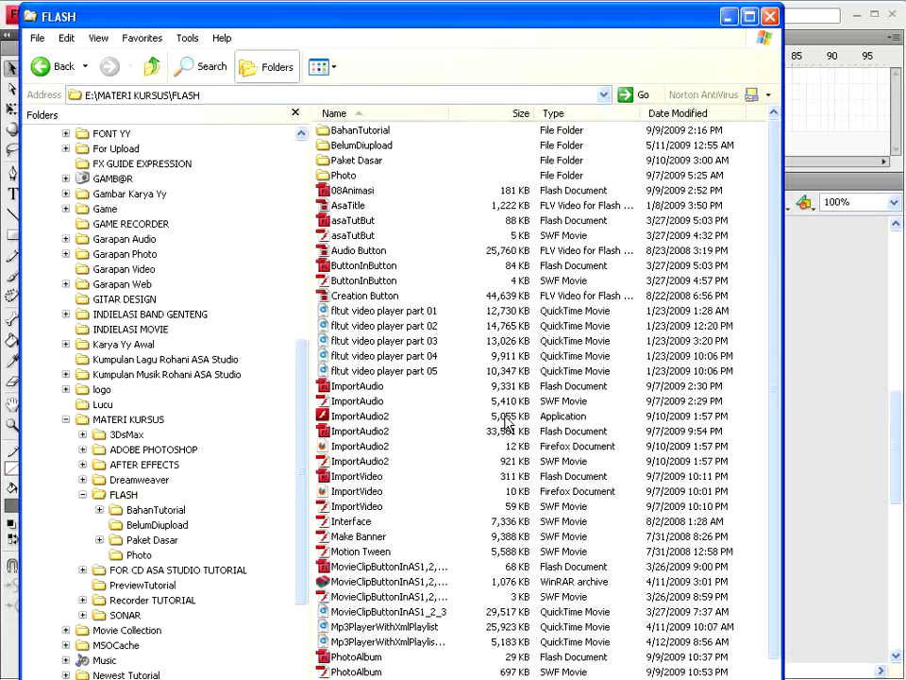
pyautogui.click(581, 425)
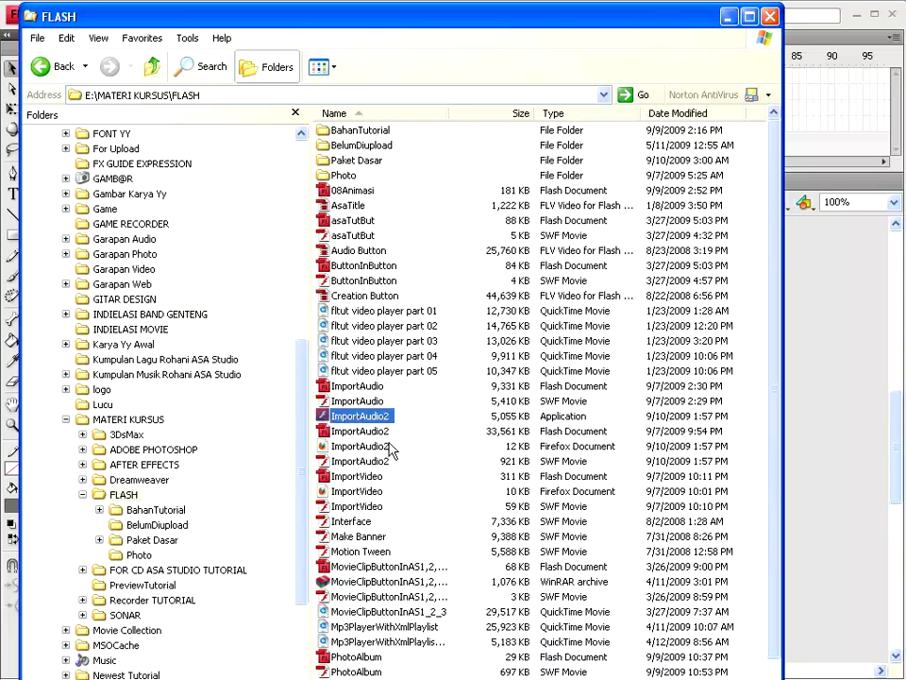
pyautogui.doubleClick(327, 421)
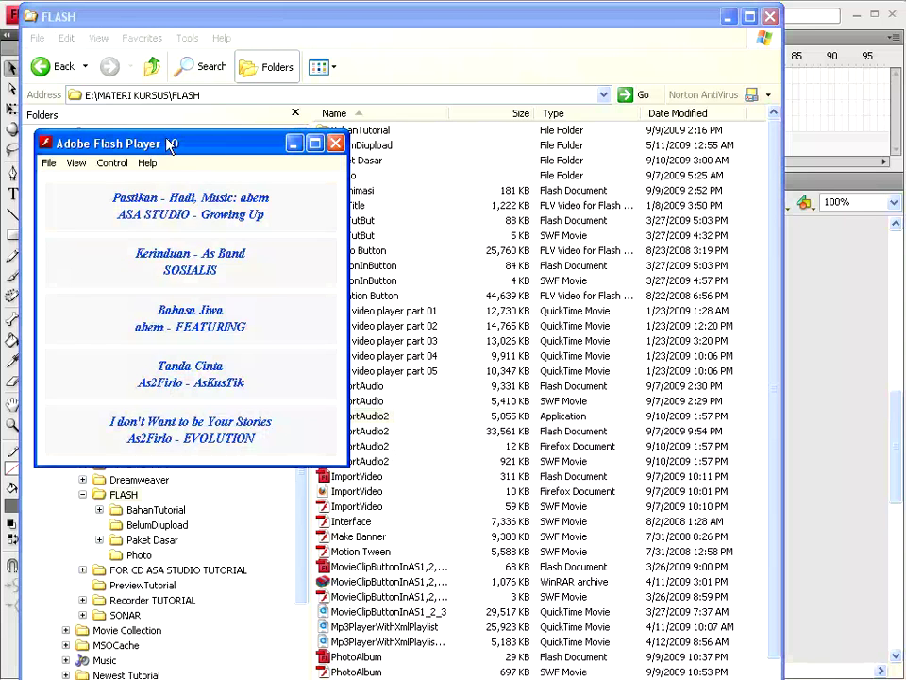
pyautogui.moveTo(170, 140)
pyautogui.mouseDown()
pyautogui.moveTo(288, 153)
pyautogui.moveTo(283, 161)
pyautogui.mouseUp()
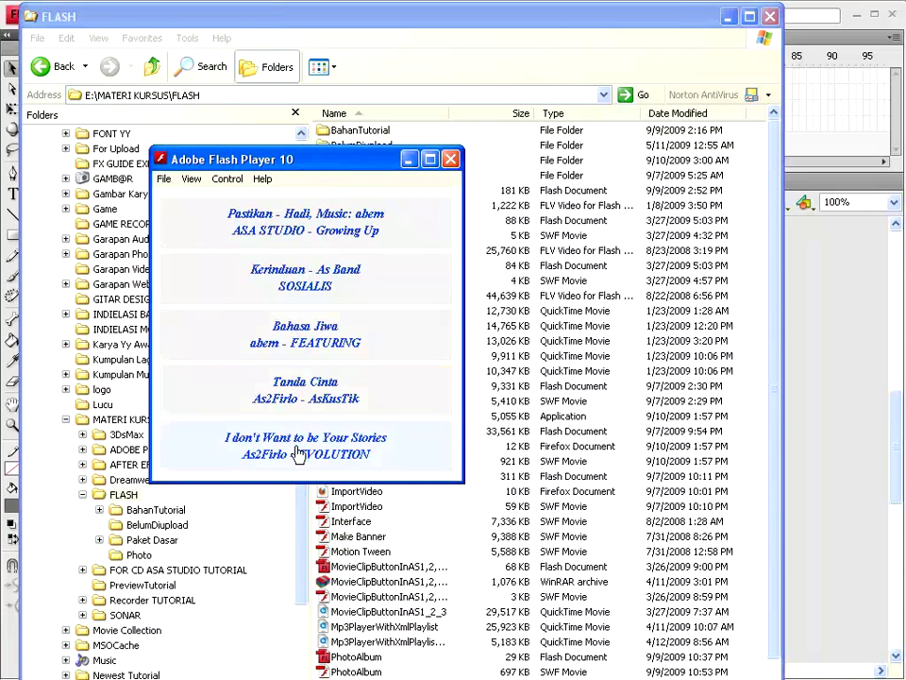
# Close the projector and open ImportAudio2.html in Firefox through Open With.
pyautogui.click(453, 162)
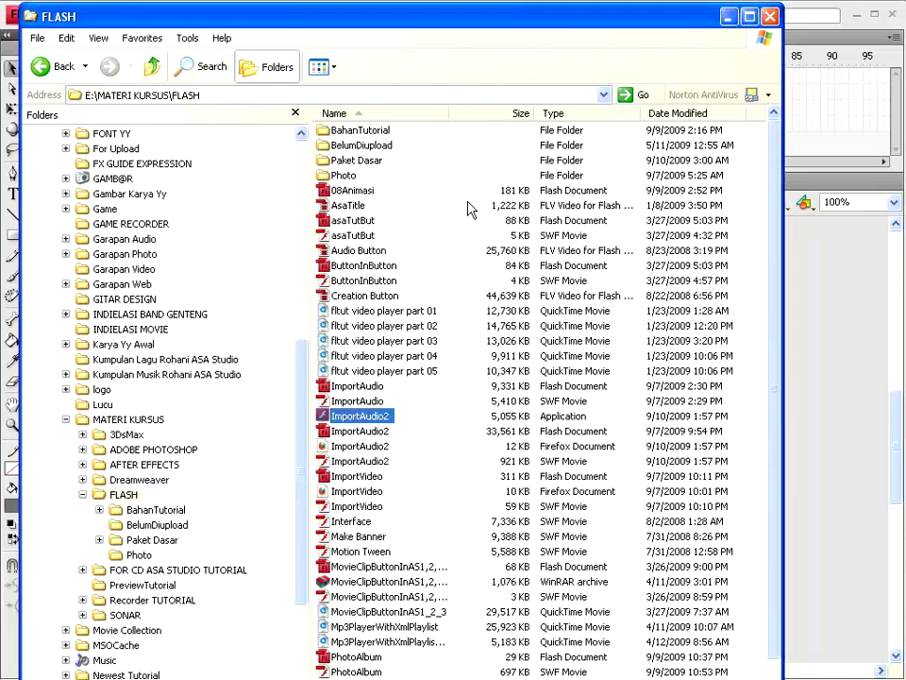
pyautogui.rightClick(343, 445)
pyautogui.moveTo(387, 452)
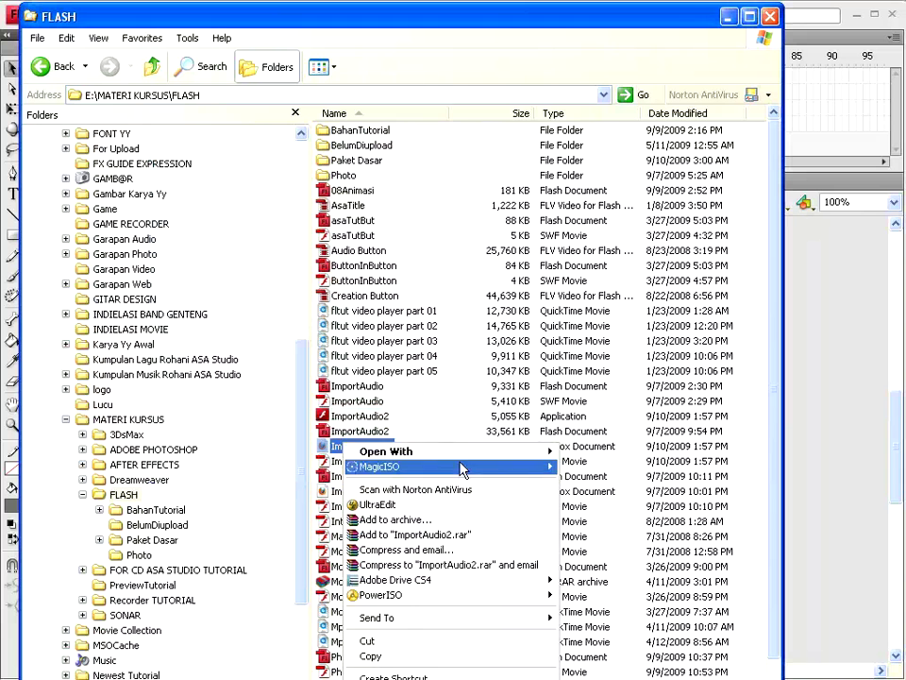
pyautogui.click(648, 454)
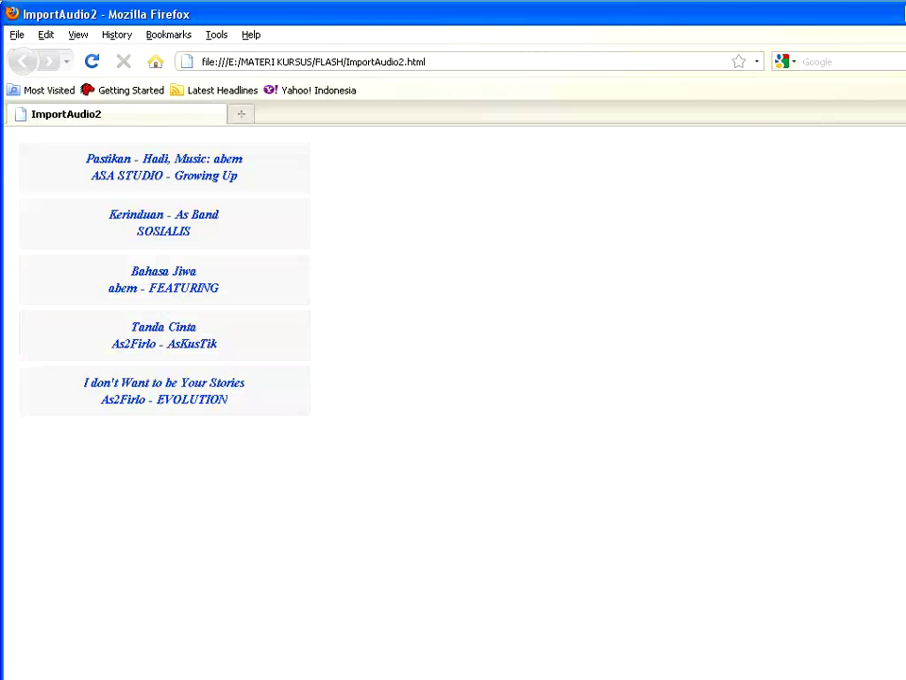
# Close Firefox with Alt+F4 and Alt+Tab back to Flash's Publish Settings dialog.
pyautogui.hotkey('alt', 'F4')
pyautogui.hotkey('alt', 'Tab')
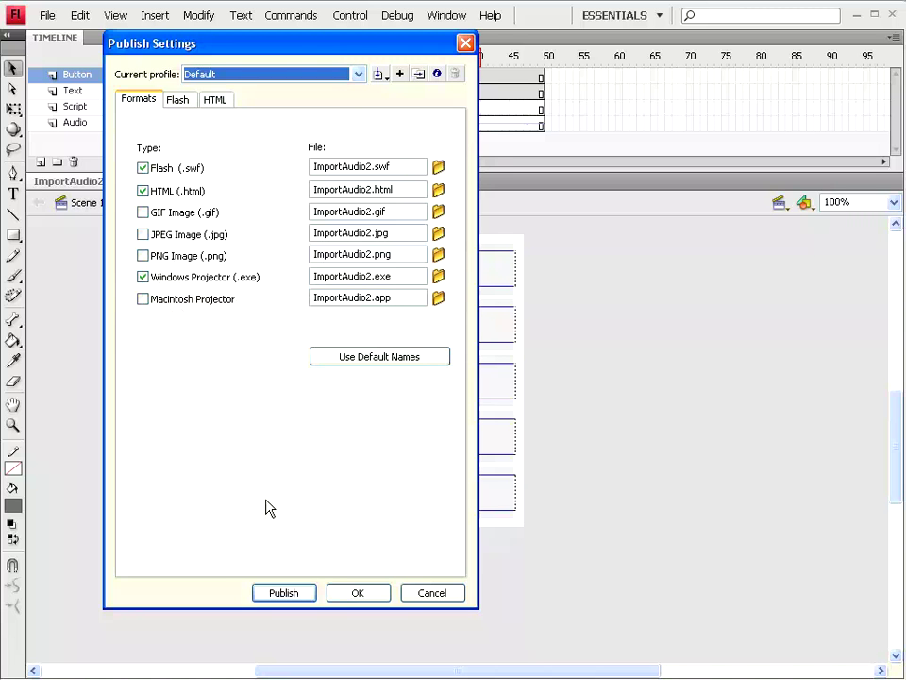
# Drag the Publish Settings dialog up and left so the stage's song buttons are visible.
pyautogui.moveTo(291, 45); pyautogui.dragTo(218, 20)
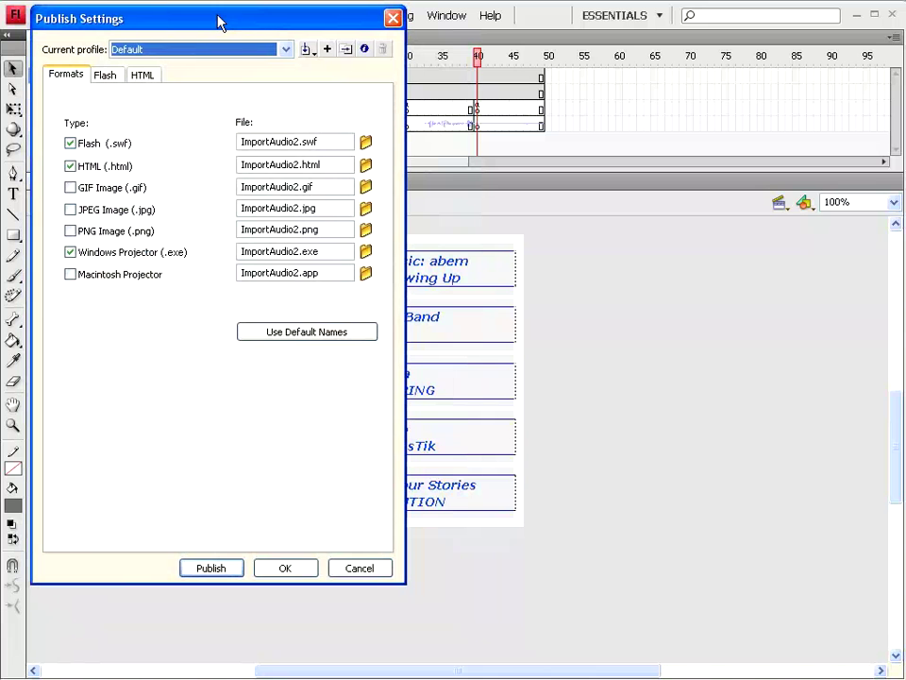